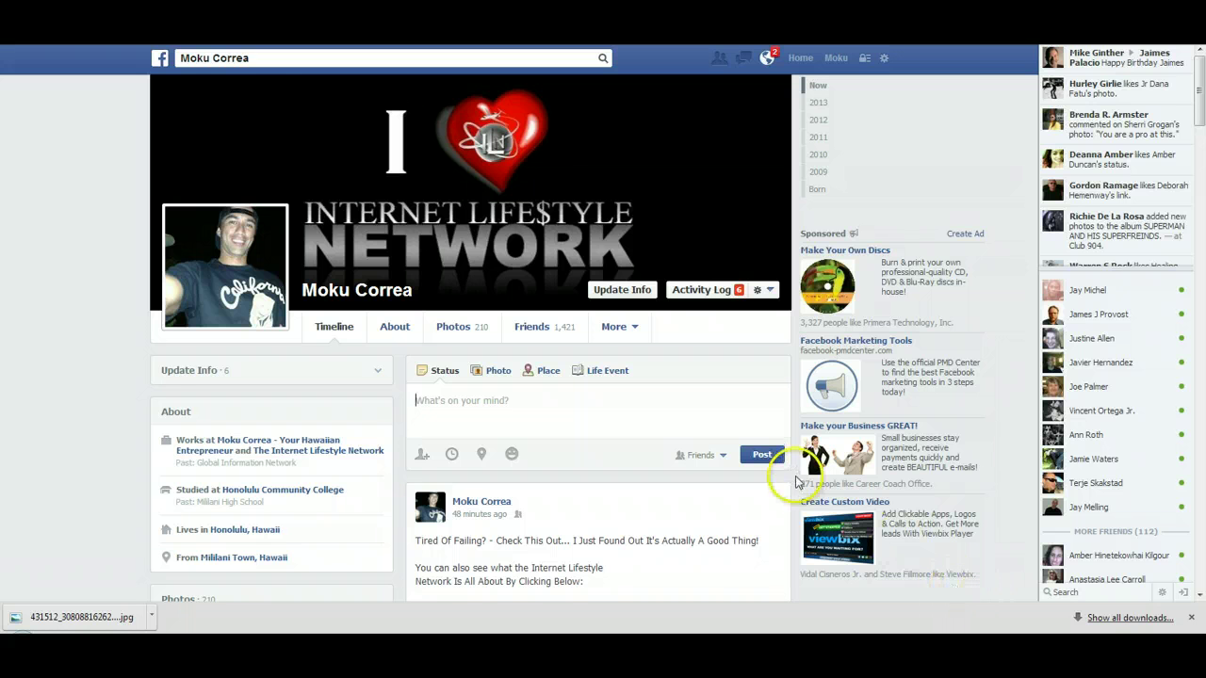
- Find the Deepak Chopra quote post on the timeline and open its photo to examine the image and caption
scroll(713, 418, "down", 4)
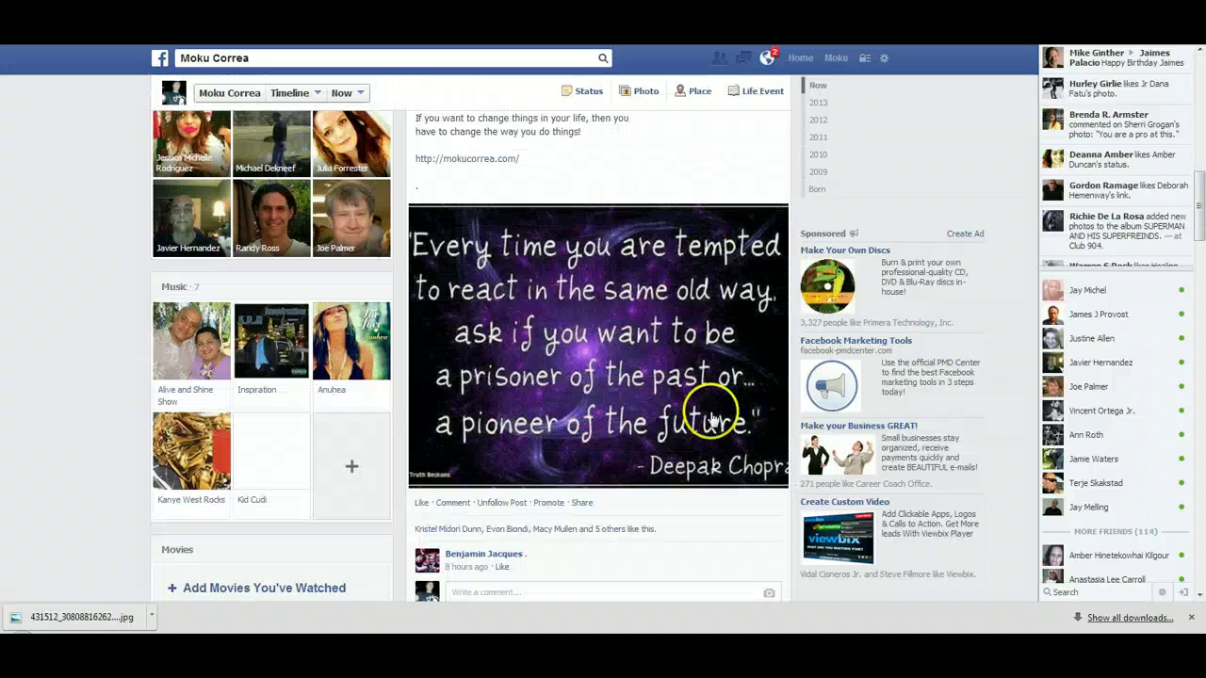
scroll(713, 418, "up", 1)
left_click(714, 419)
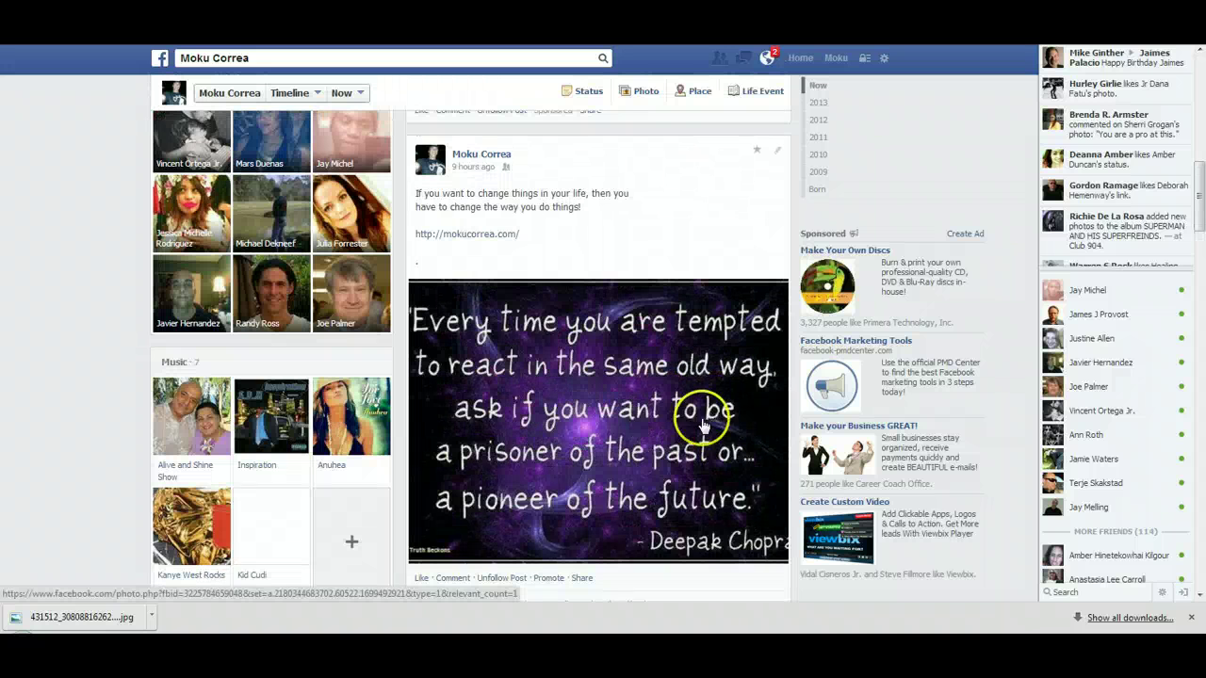
scroll(713, 418, "down", 1)
left_click(704, 424)
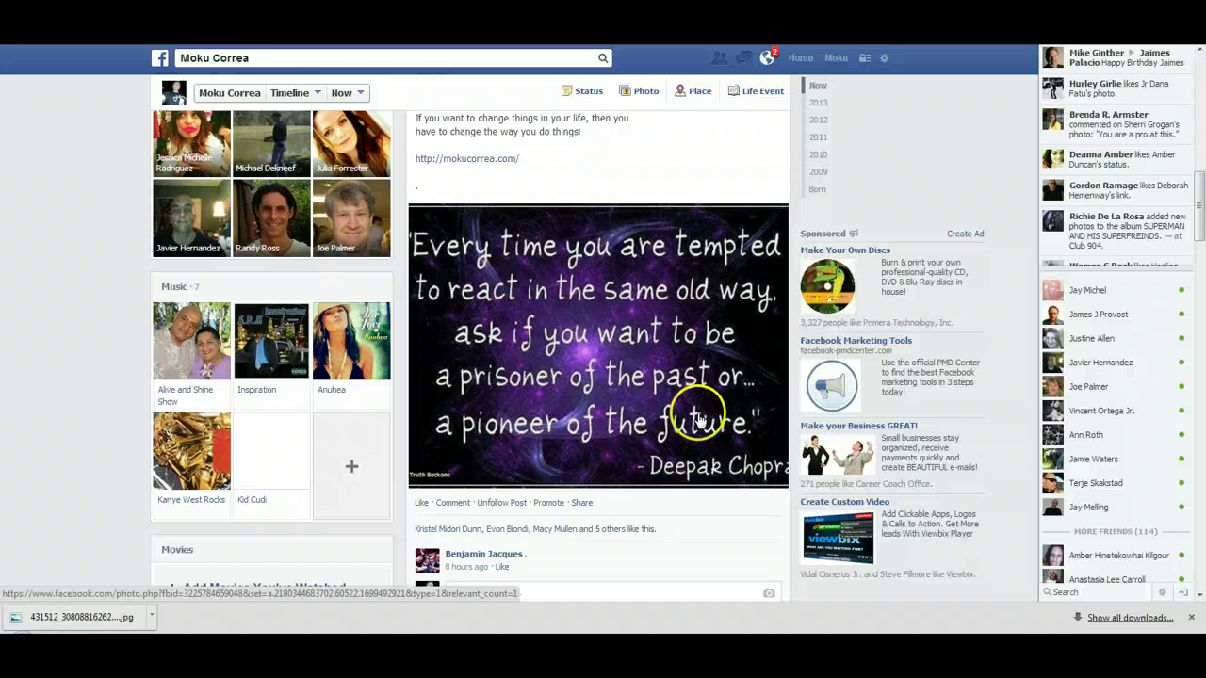
left_click(702, 422)
scroll(700, 421, "up", 1)
left_click(694, 410)
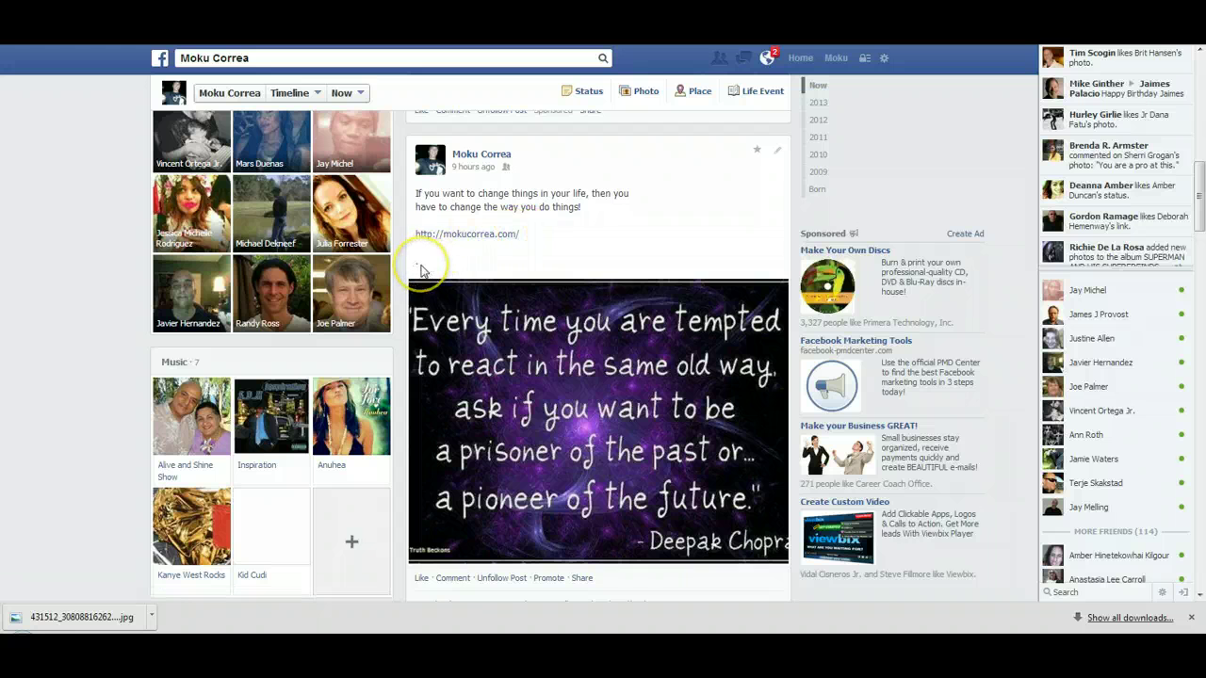
left_click(588, 400)
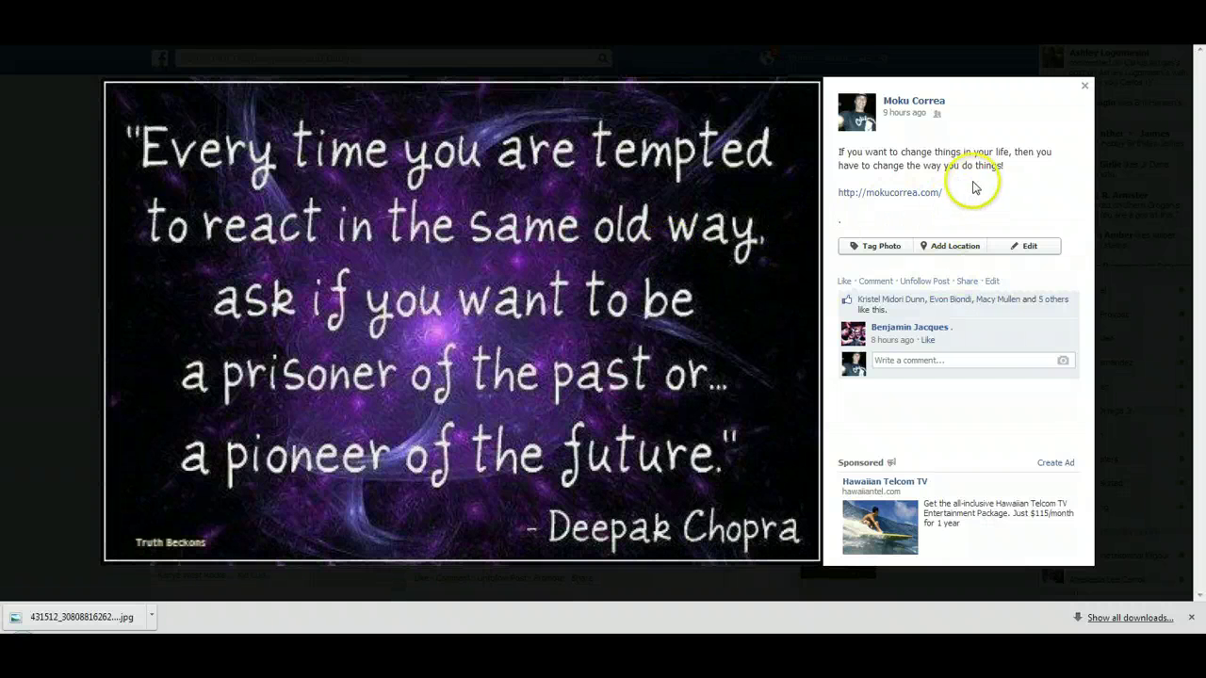
- Visit the website linked in the quote photo's caption and return to the status composer on the timeline
left_click(903, 194)
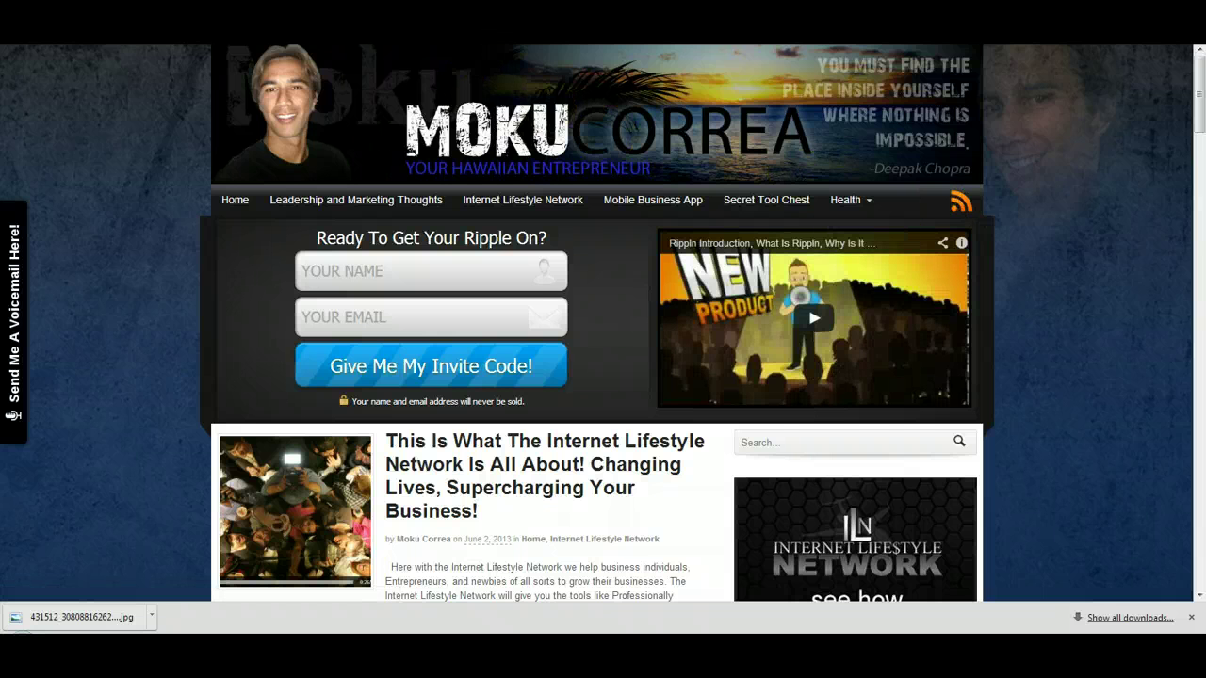
key("alt+Left")
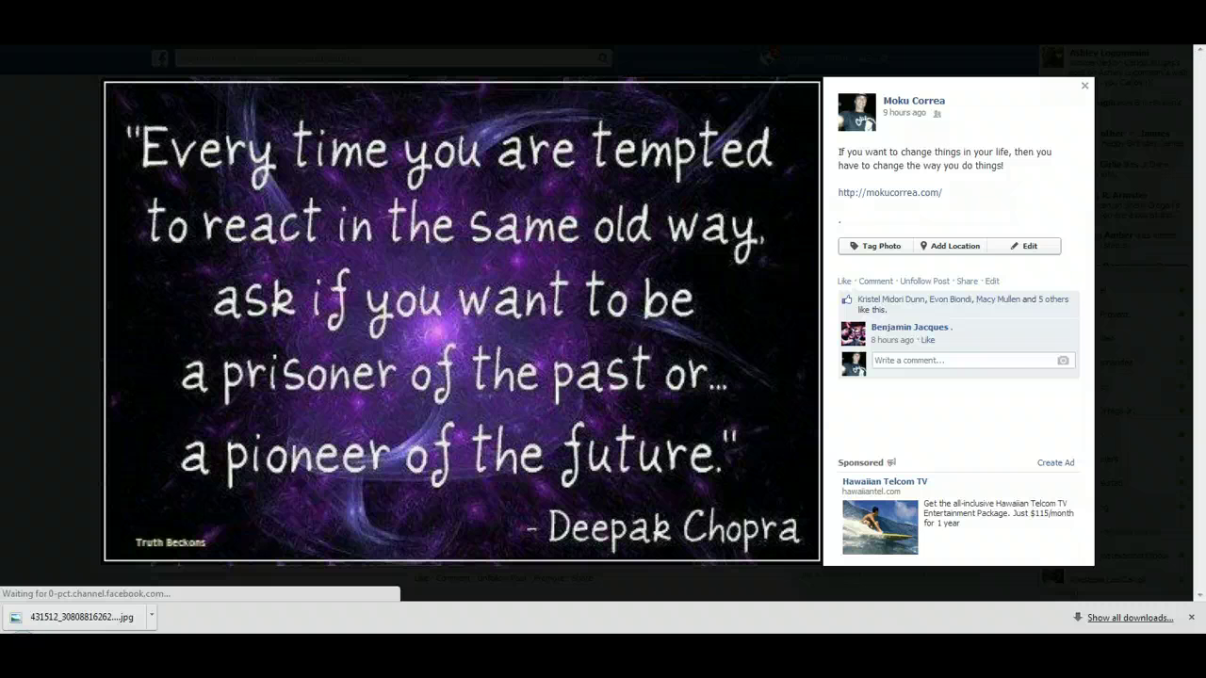
left_click(1084, 90)
scroll(751, 475, "up", 2)
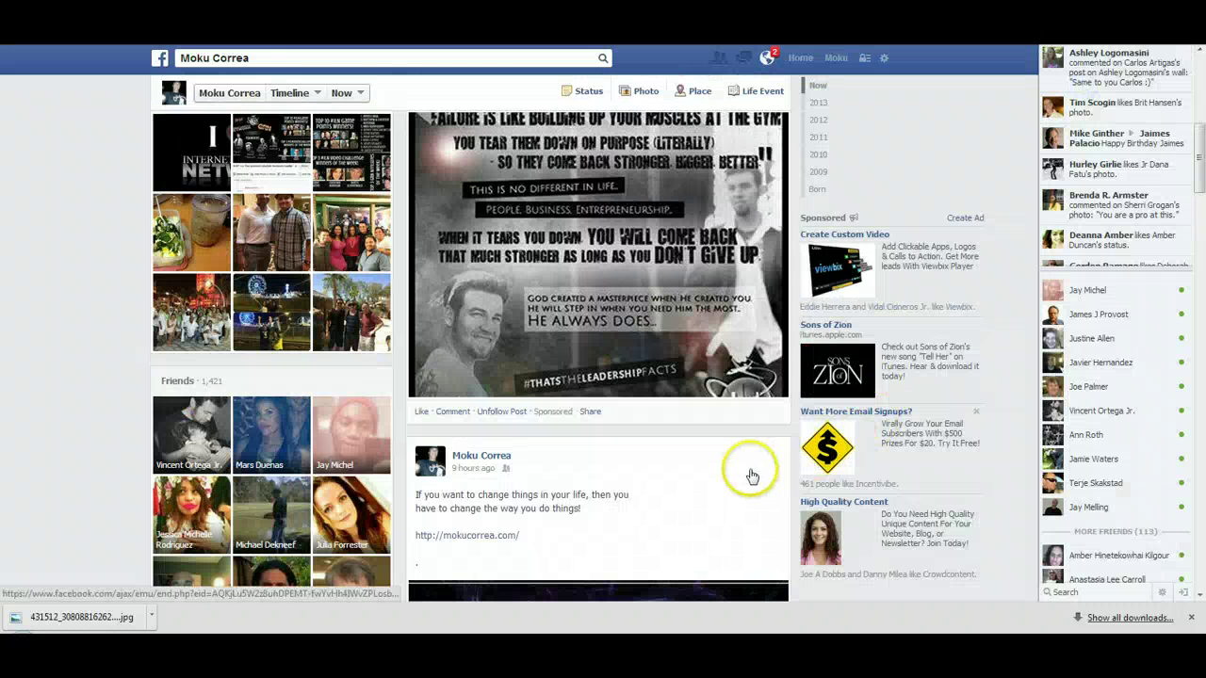
scroll(751, 475, "up", 5)
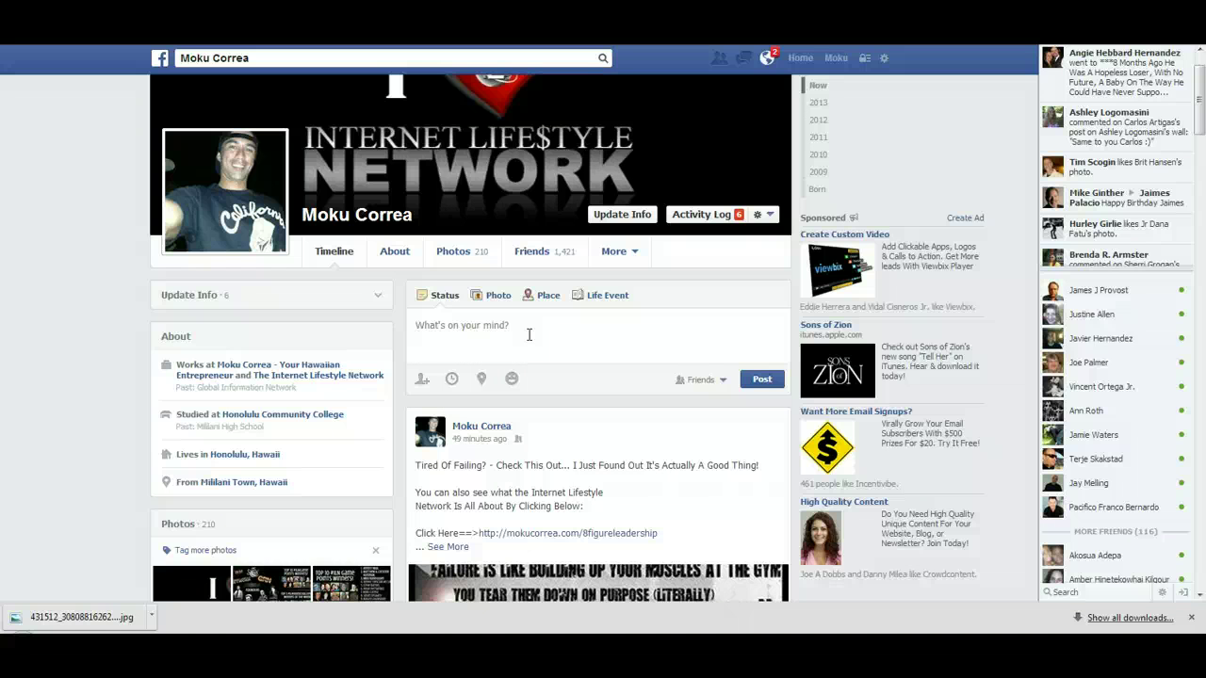
- Open the Google home page in a new browser tab
left_click(615, 393)
left_click(631, 397)
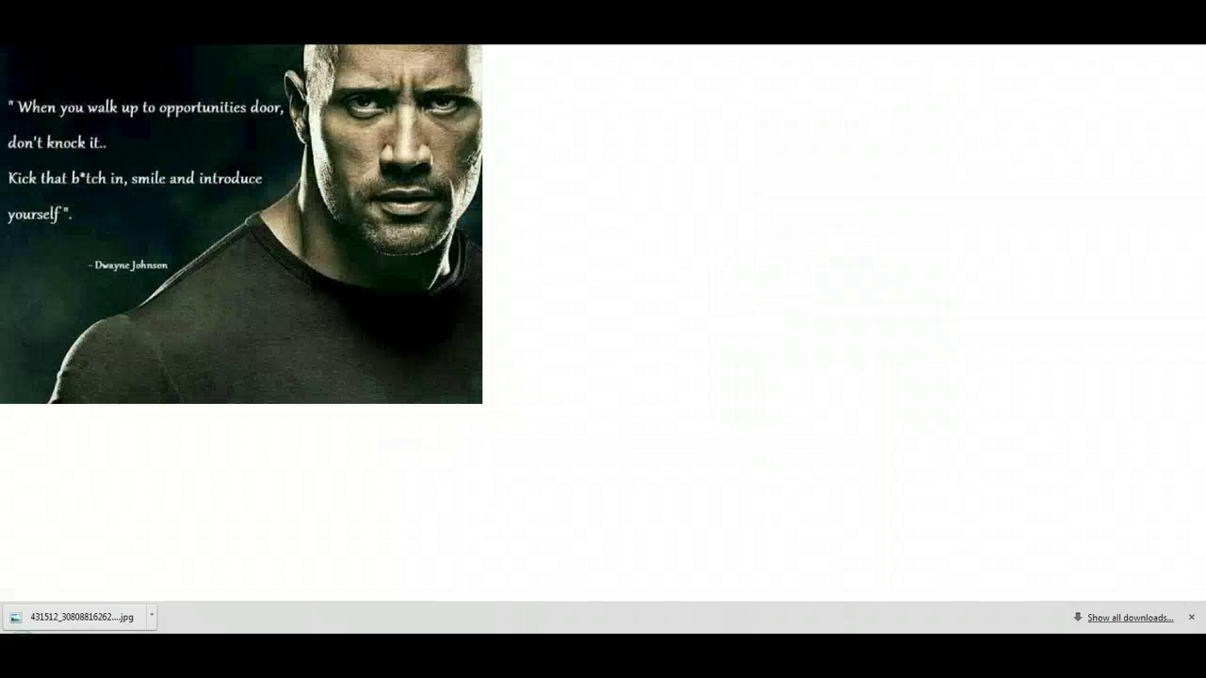
key("ctrl+t")
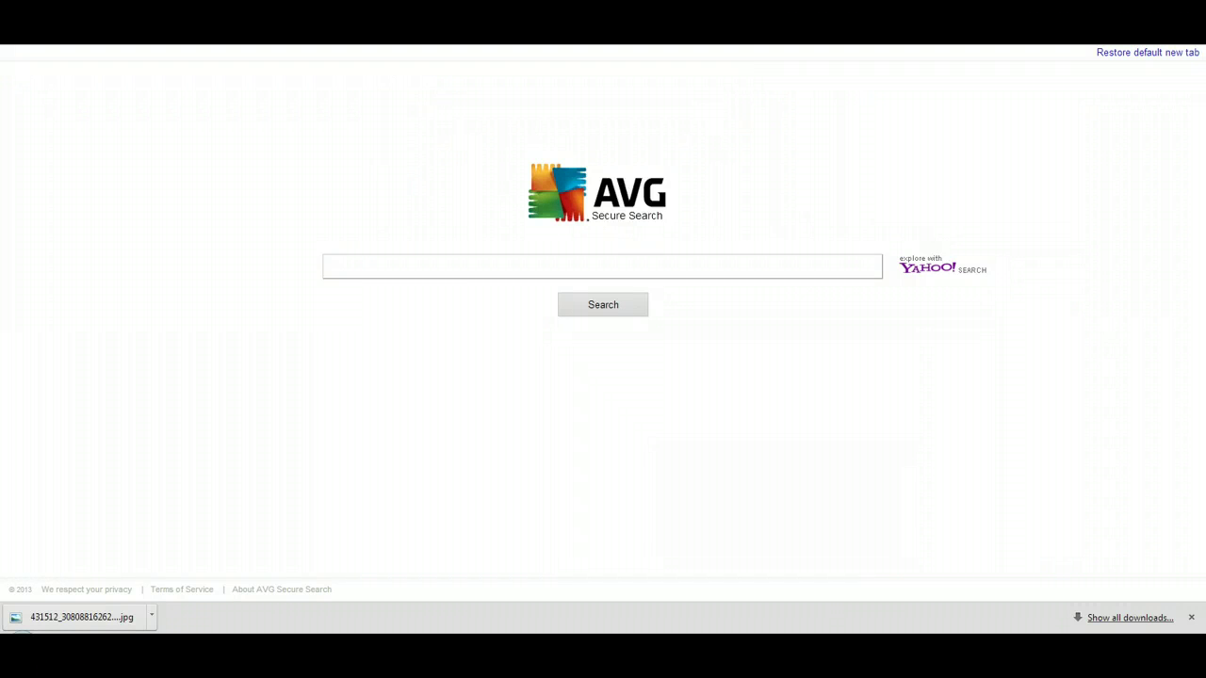
type("google")
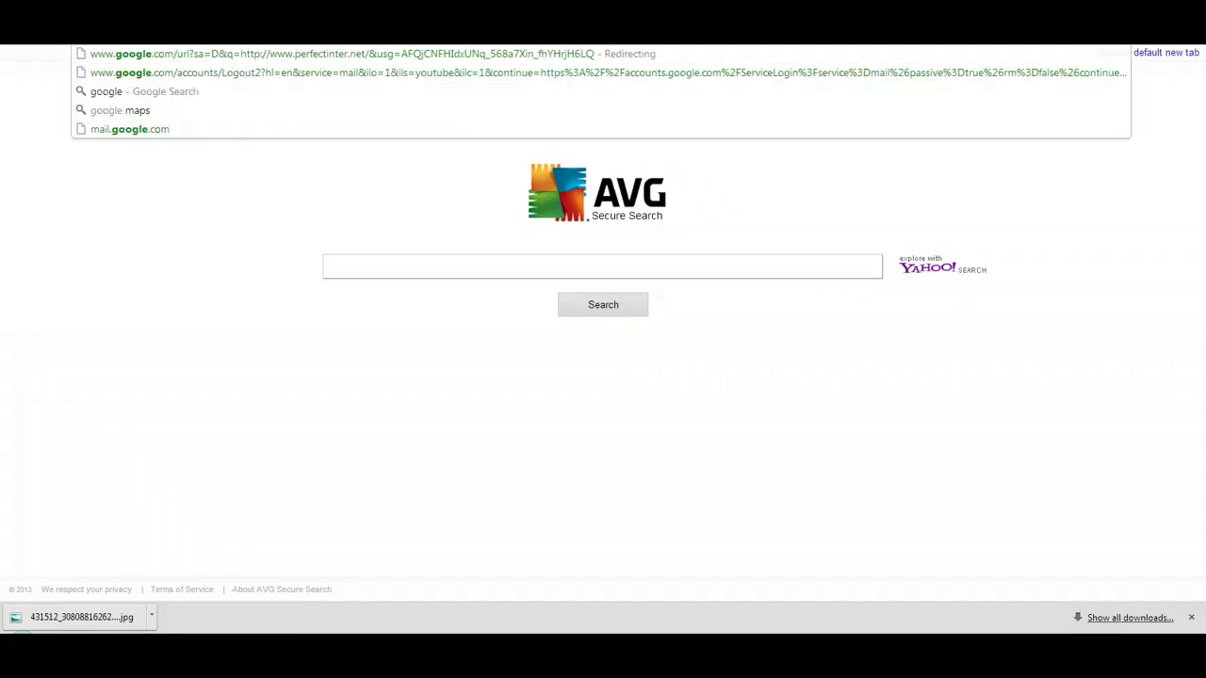
key("Return")
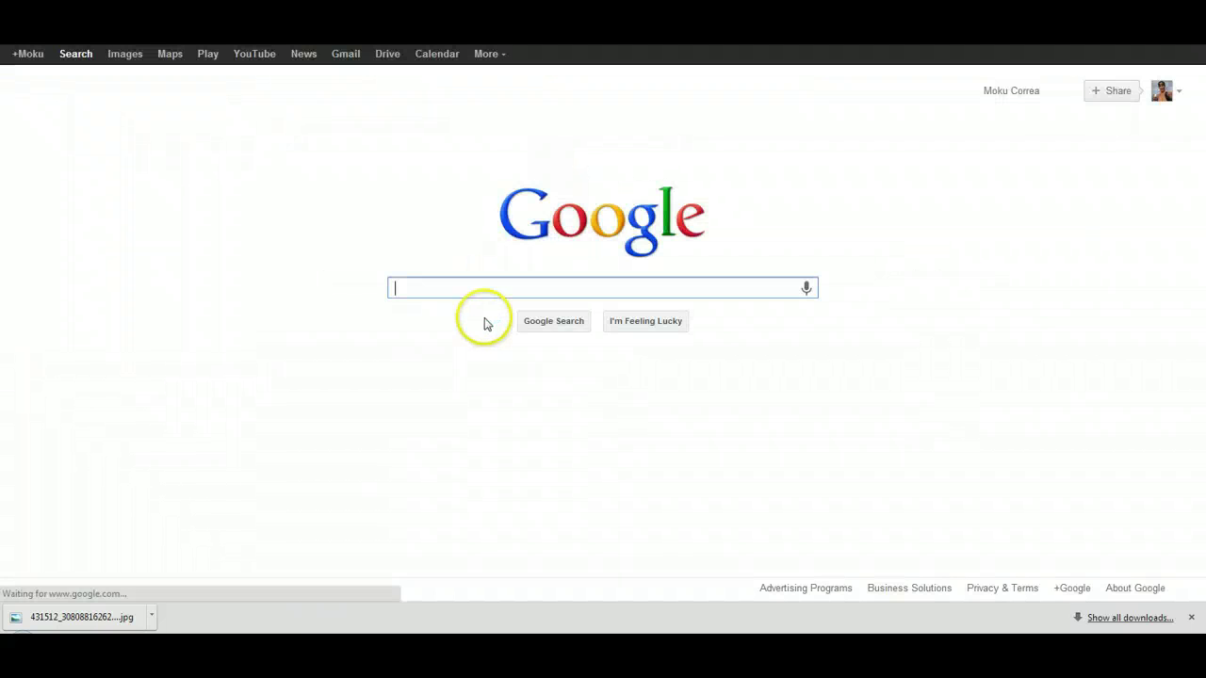
- Search Google for "the rock inspirational quotes"
type("Teh R")
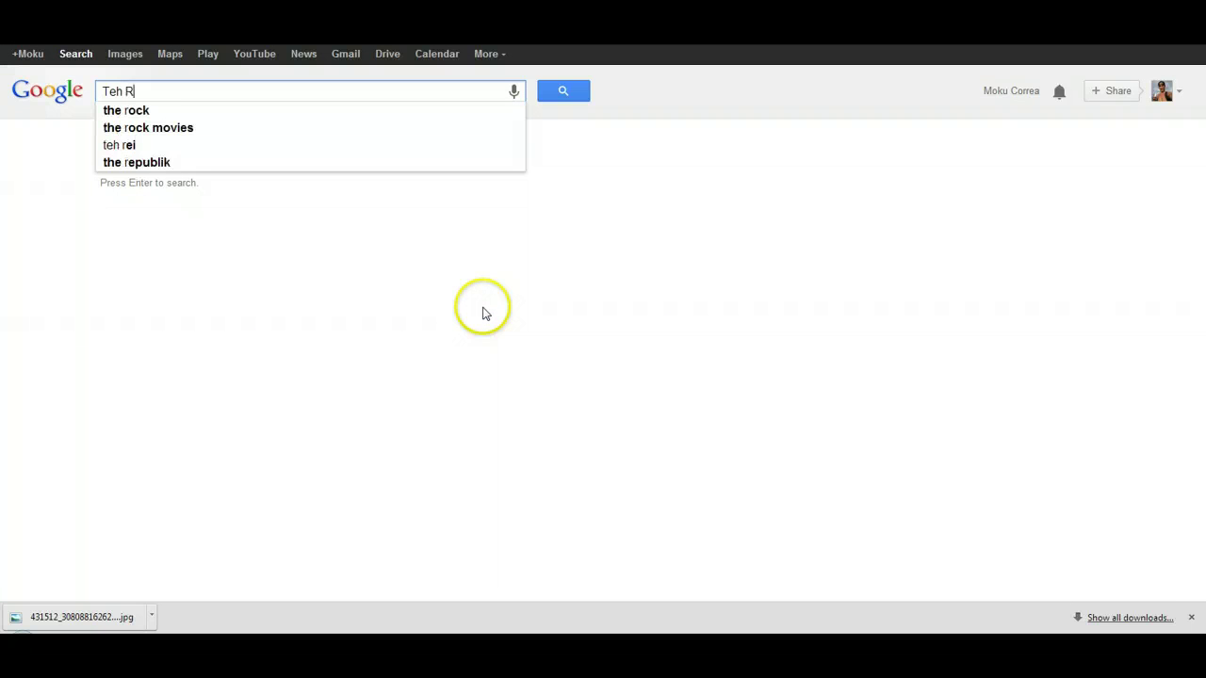
type("ock Ins")
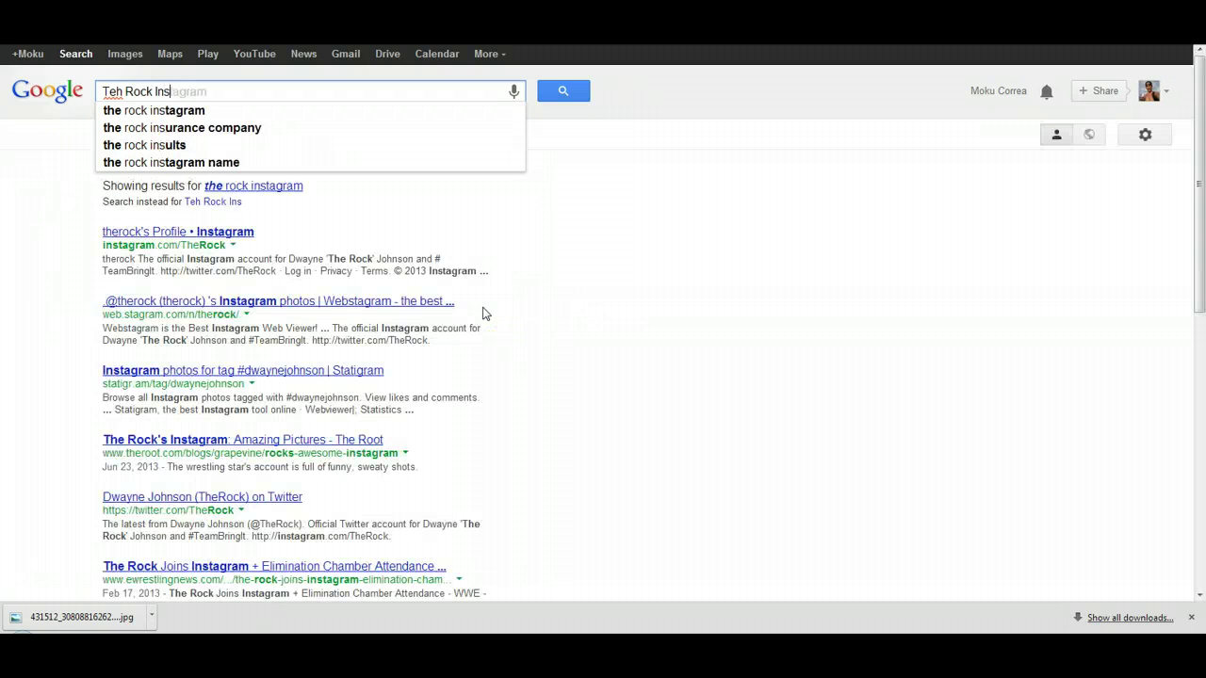
type("pirational")
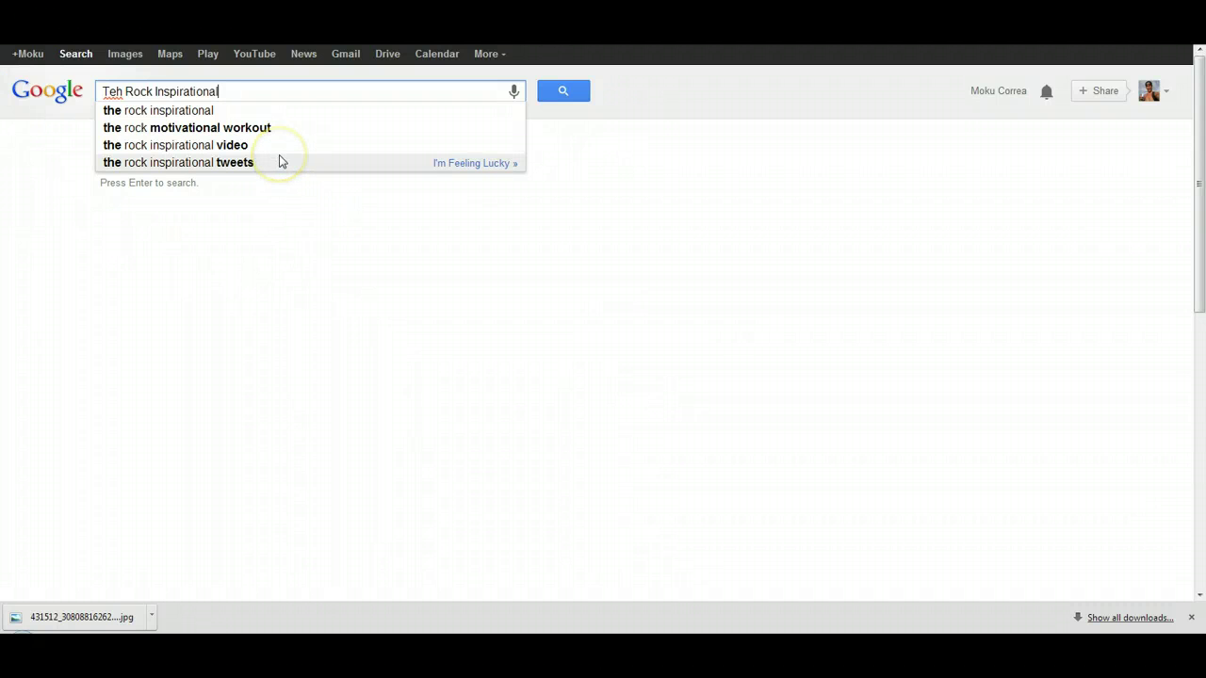
type("qour")
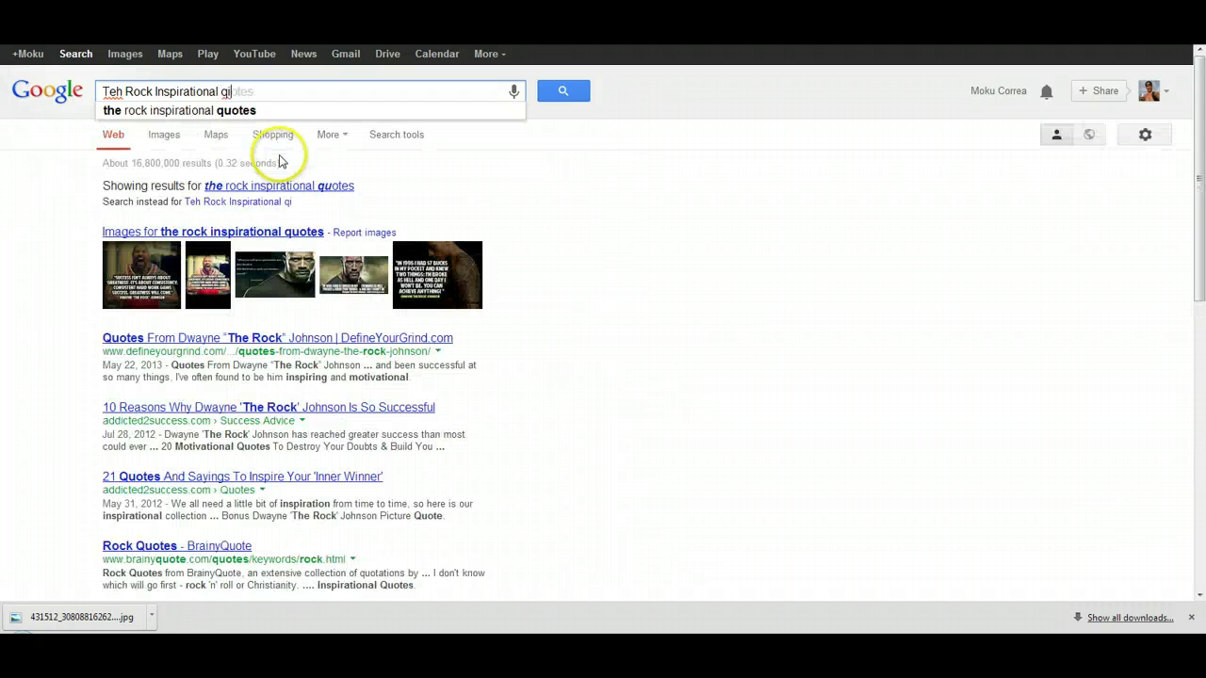
key("BackSpace")
type("ts")
left_click(269, 186)
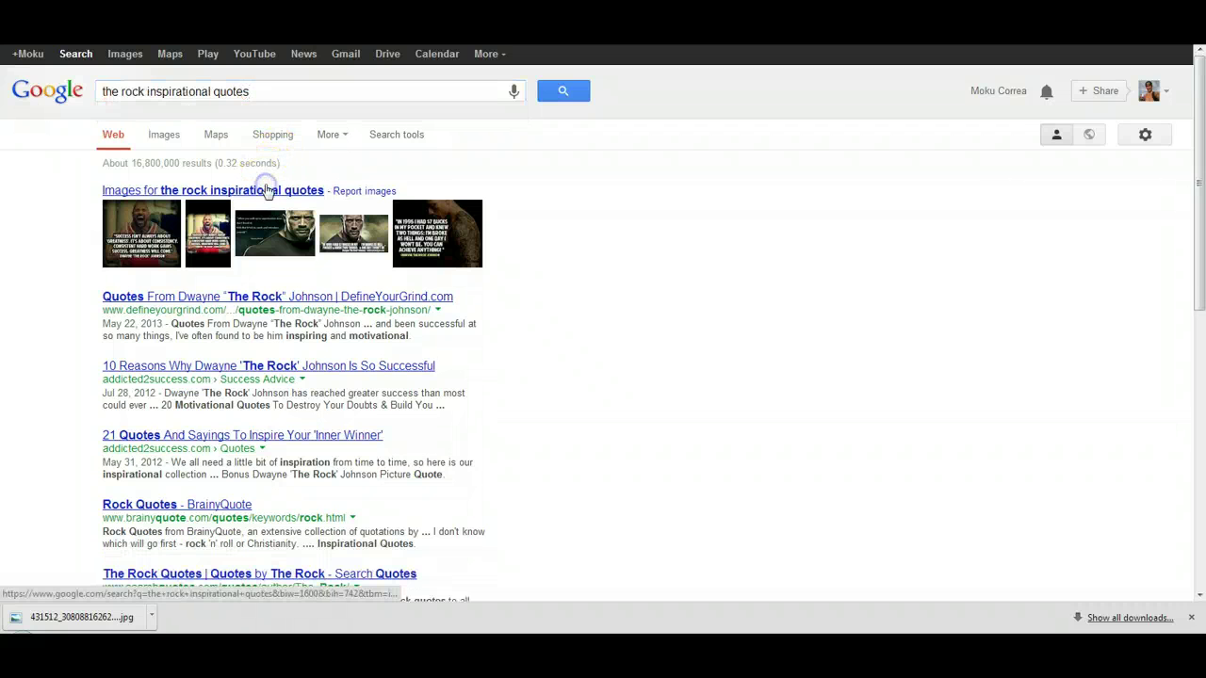
- Browse the image results and open the original Dwayne Johnson "When you walk up to opportunities door" picture from pixpirations.com
left_click(155, 140)
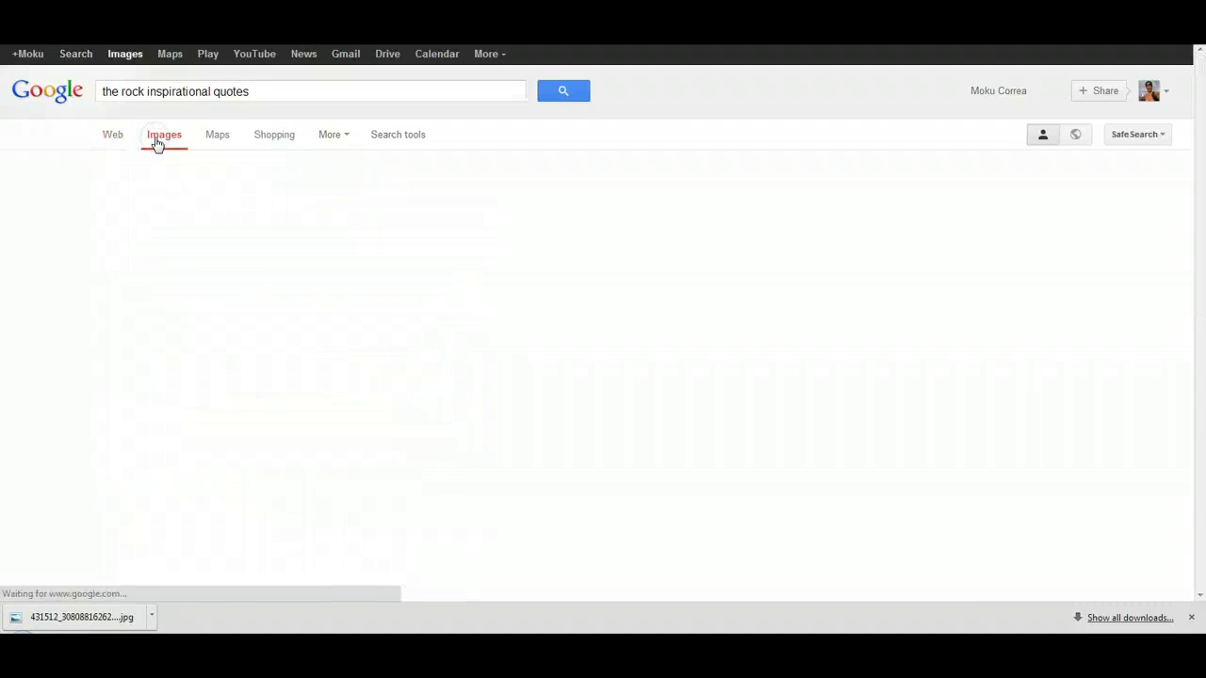
left_click(216, 210)
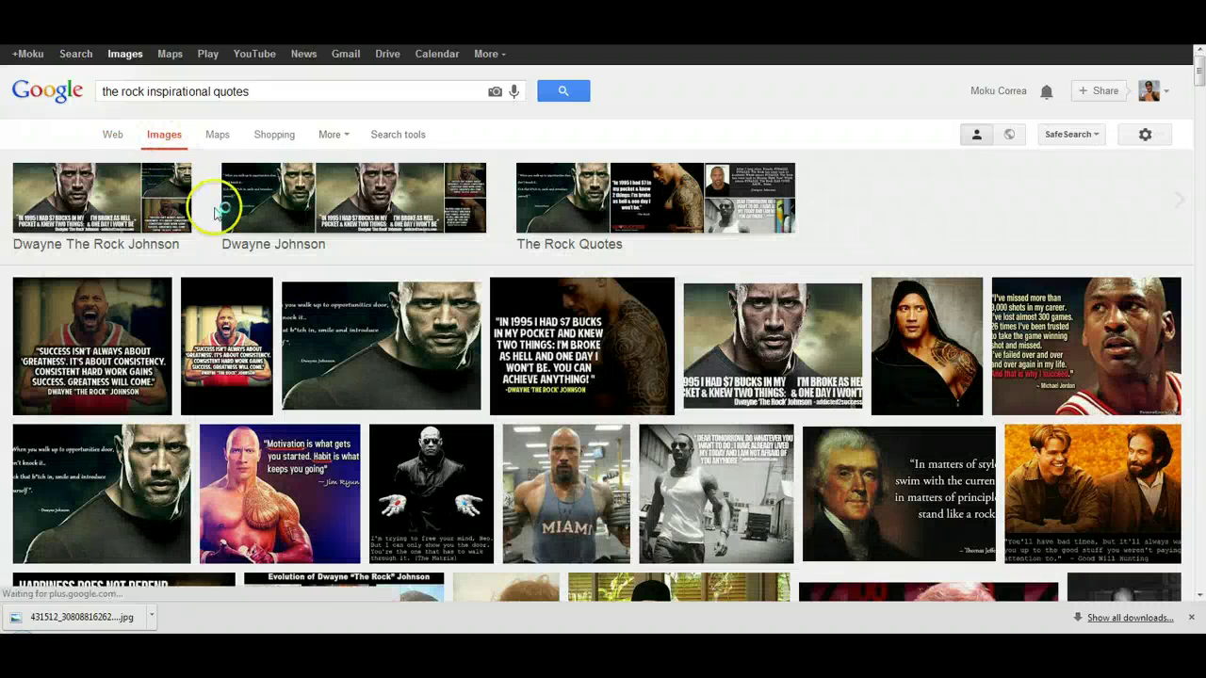
scroll(377, 217, "down", 3)
scroll(382, 221, "up", 1)
left_click(378, 215)
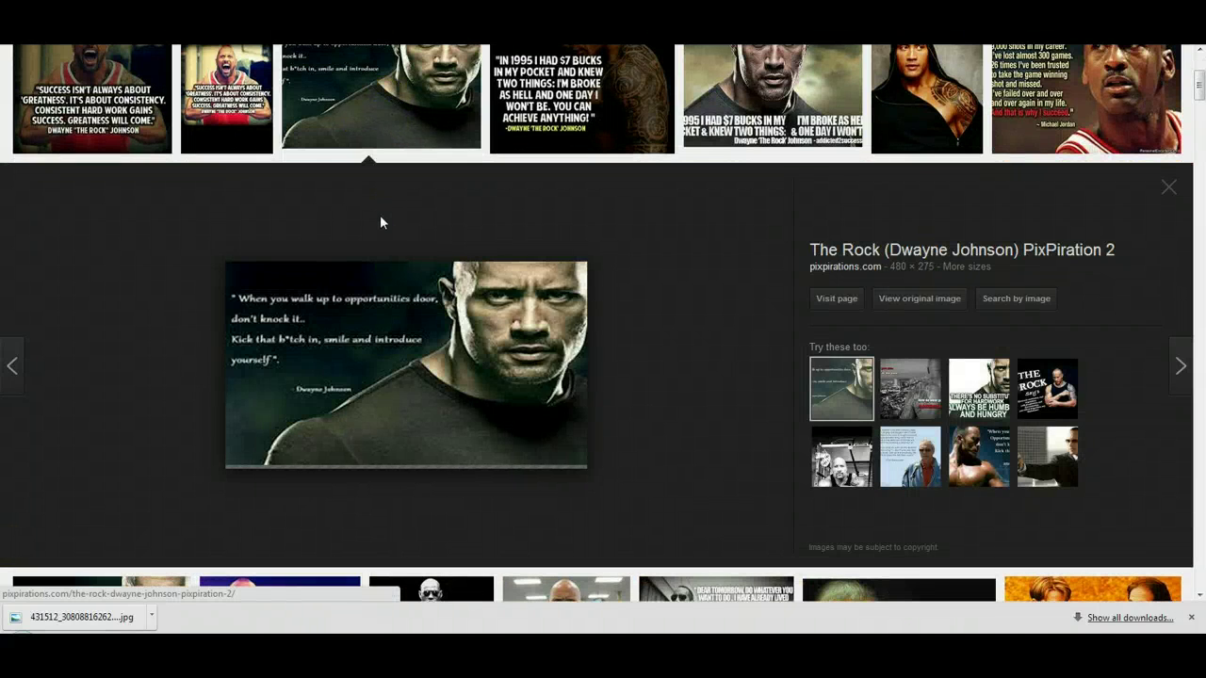
left_click(902, 304)
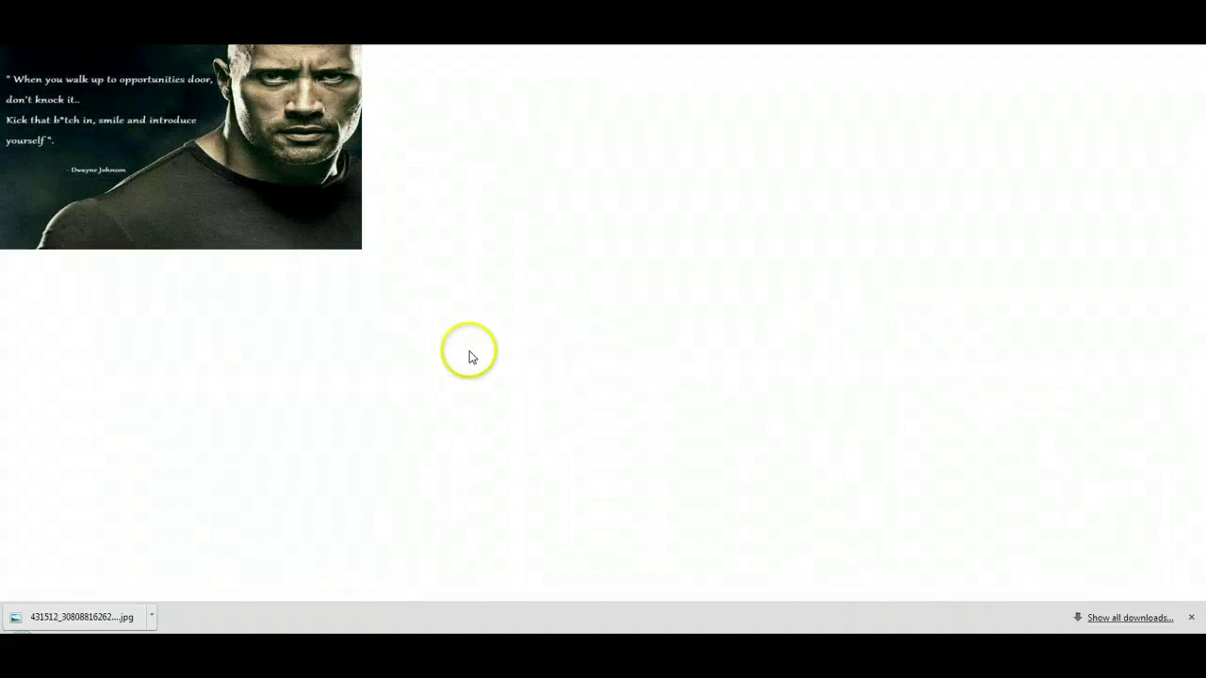
- Show the saving options for the Dwayne Johnson quote image, dismiss them and close the image page
right_click(157, 148)
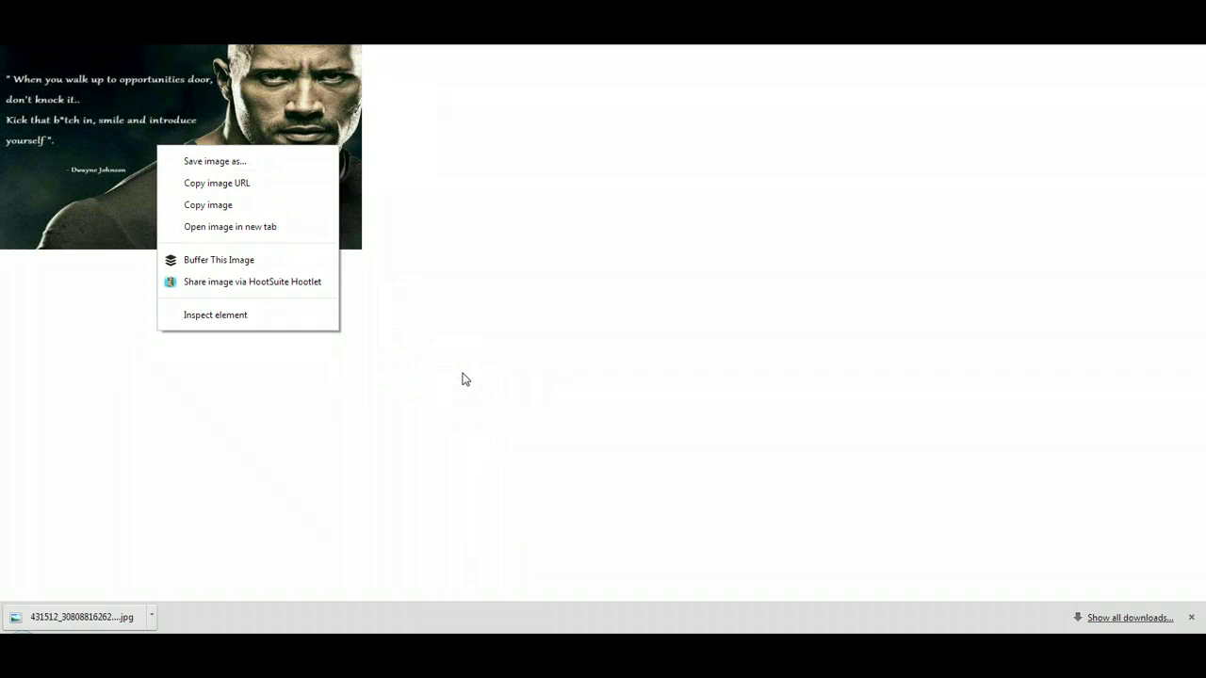
left_click(462, 379)
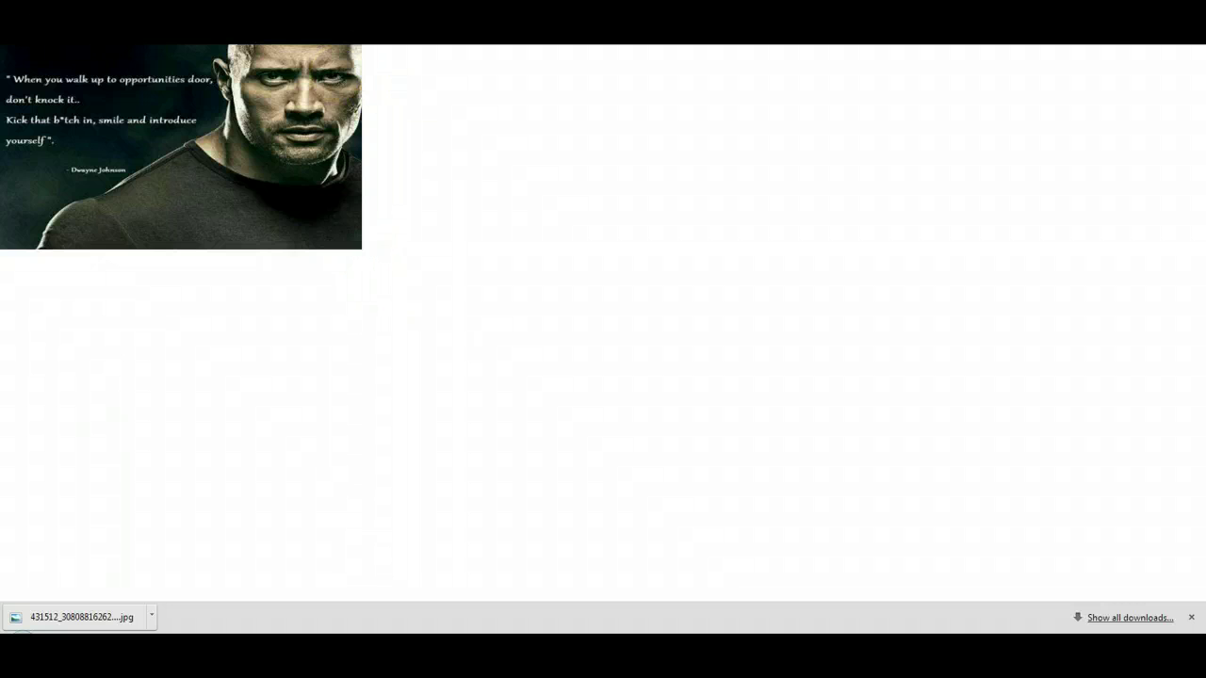
key("ctrl+w")
- Paste the copied "When you walk you to opportunities door" quote into a new Facebook status and choose to add a photo
left_click(508, 339)
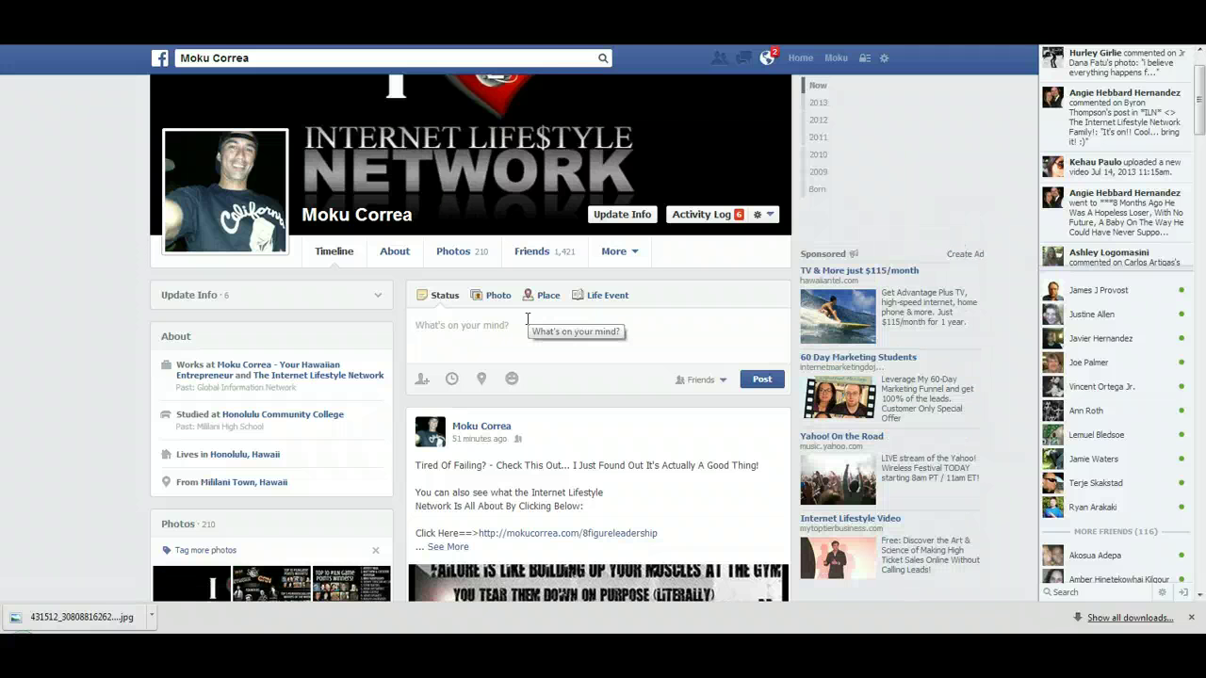
left_click(527, 318)
right_click(525, 320)
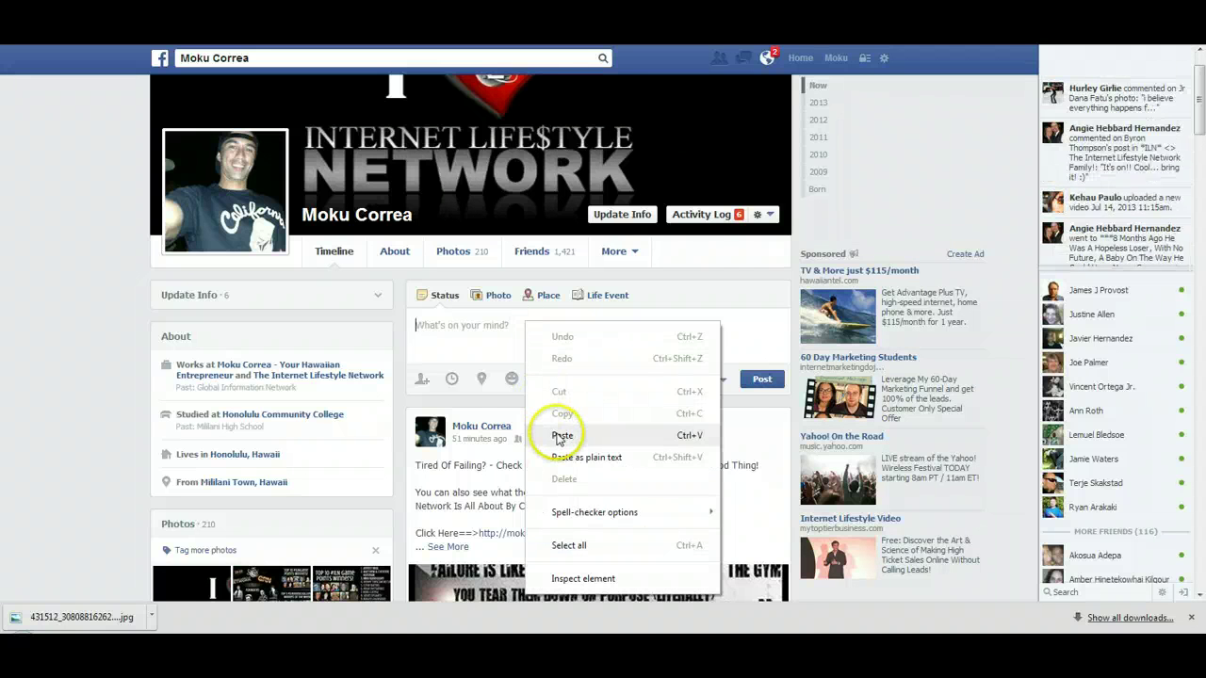
left_click(562, 435)
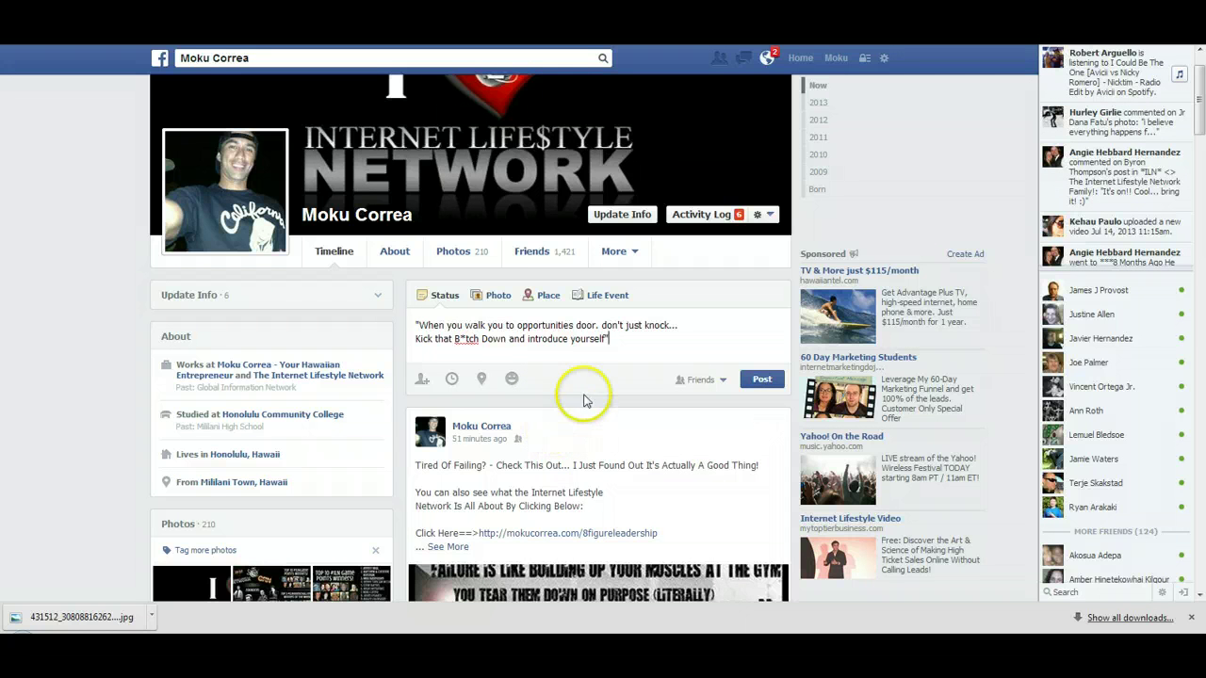
left_click(495, 298)
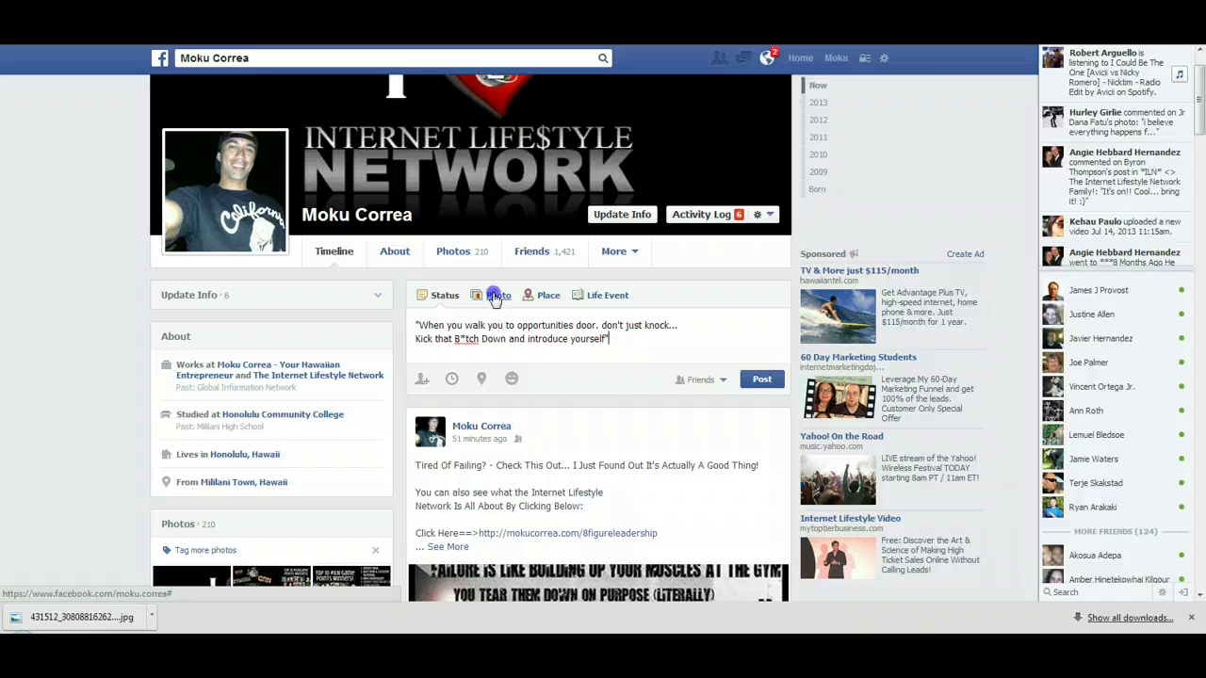
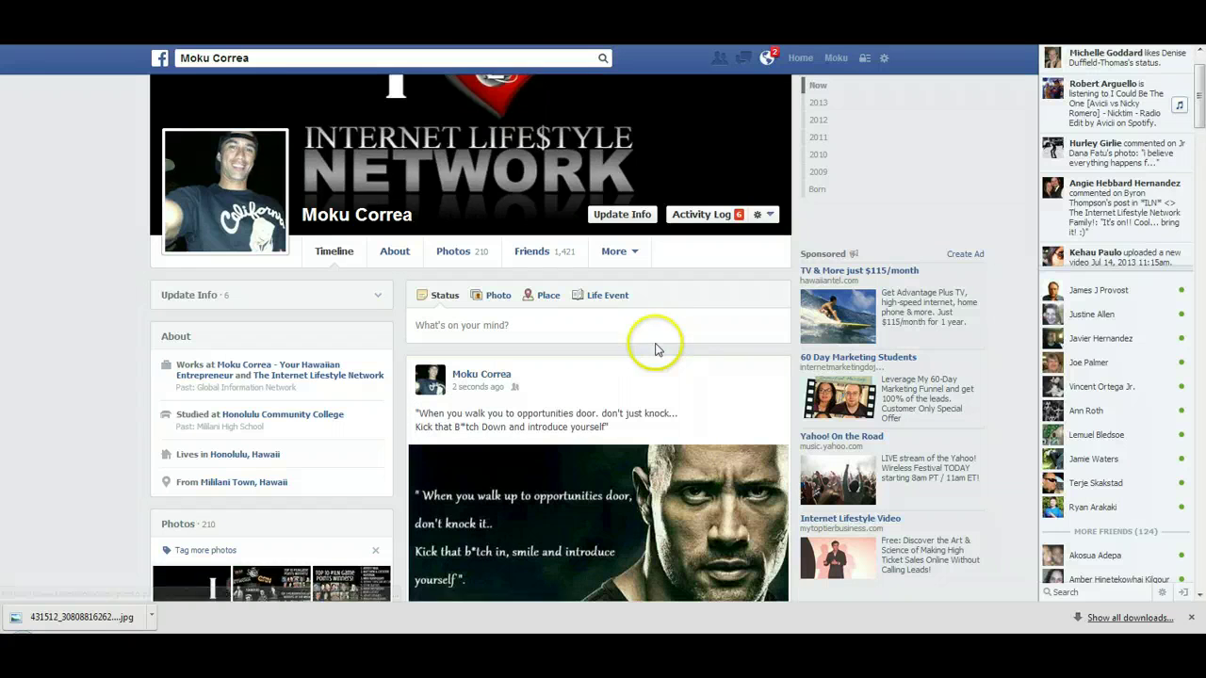
- Review the published Dwayne Johnson quote post on the timeline and open its photo to examine the caption
scroll(654, 345, "down", 2)
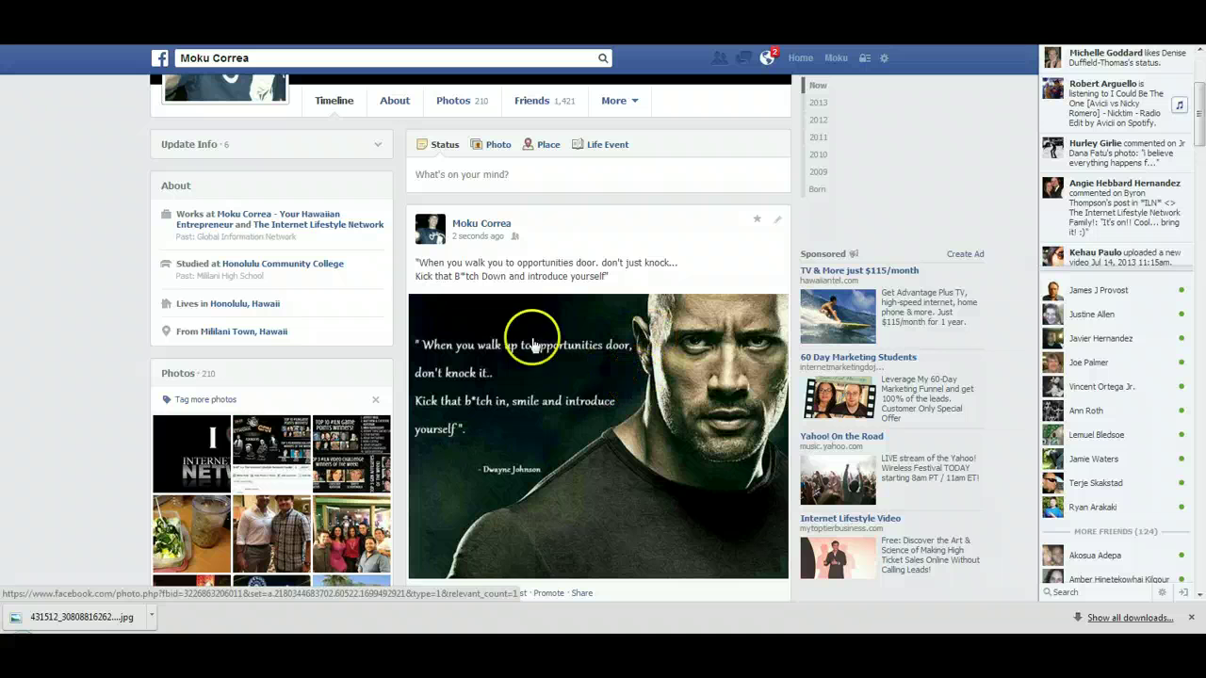
scroll(606, 398, "down", 1)
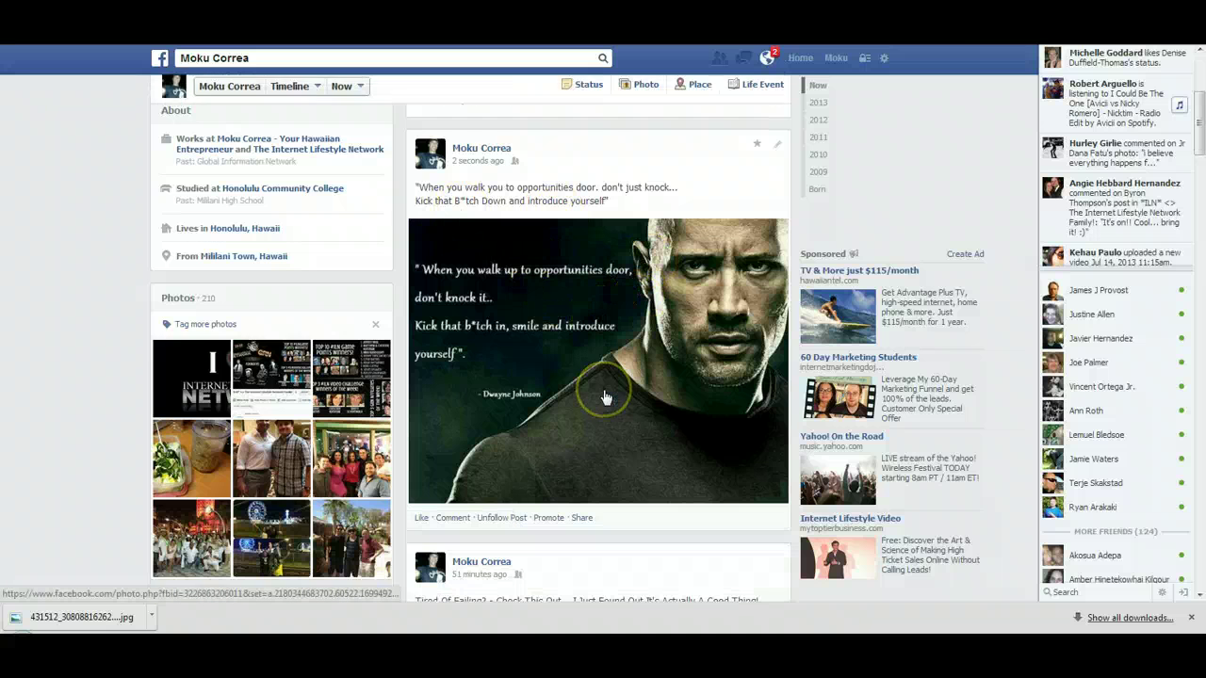
scroll(606, 398, "down", 1)
scroll(606, 397, "up", 1)
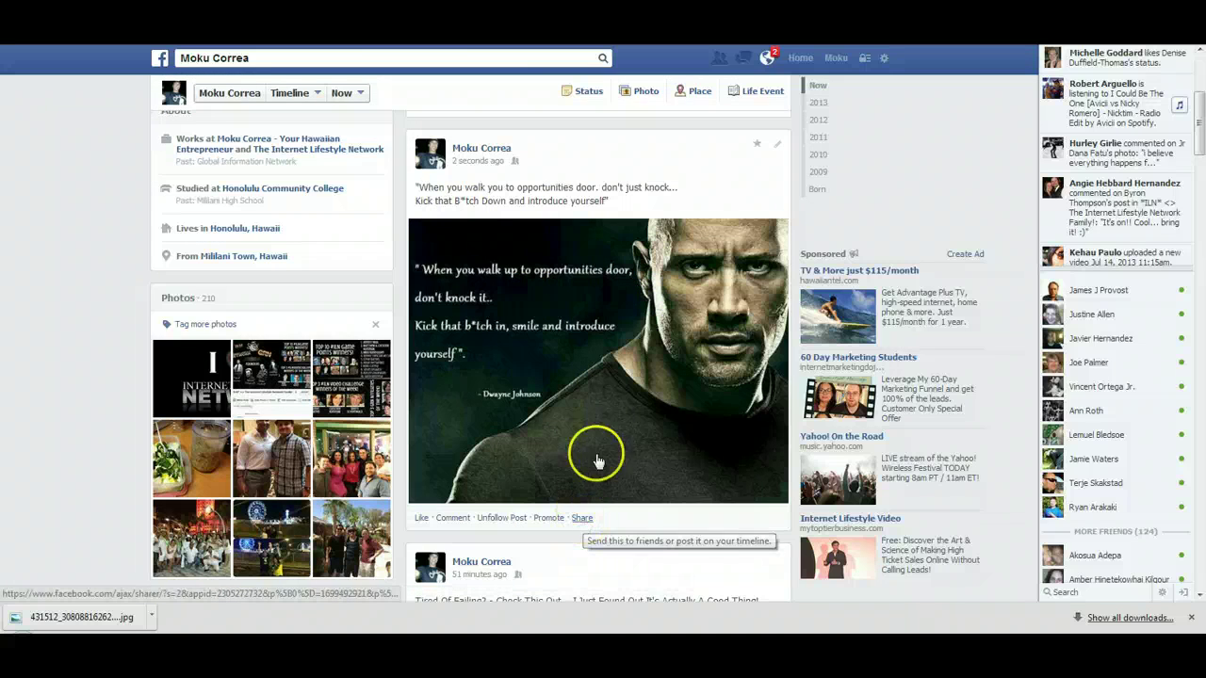
left_click(584, 362)
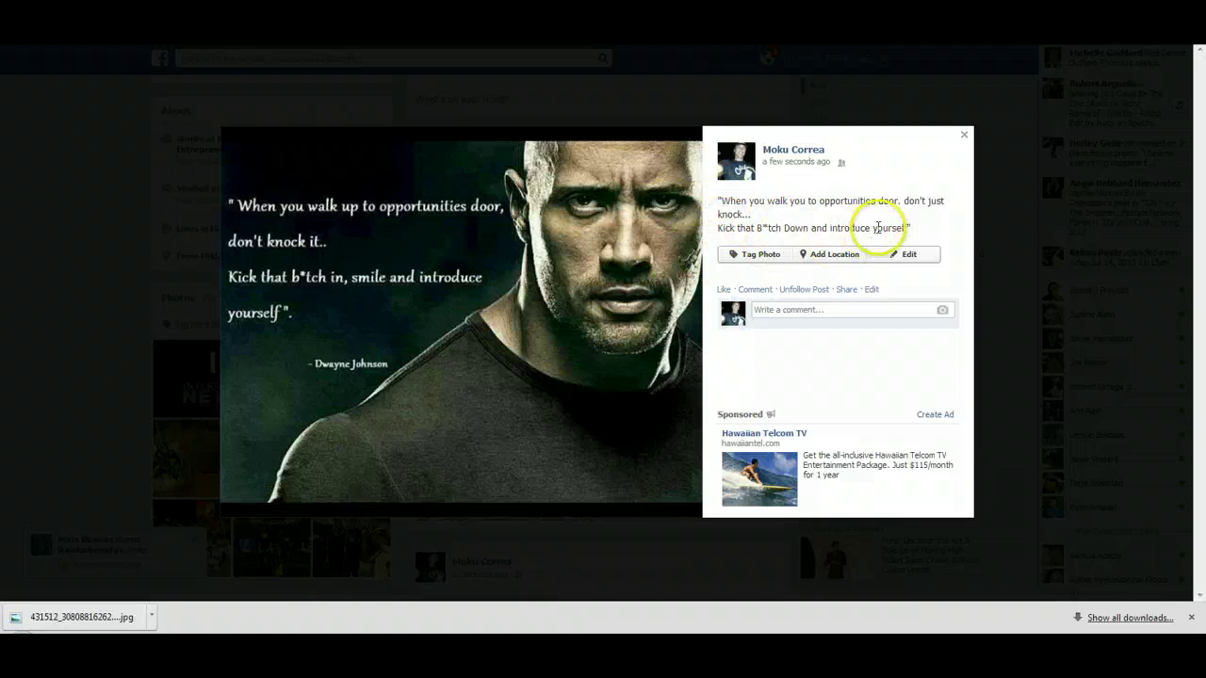
left_click(594, 320)
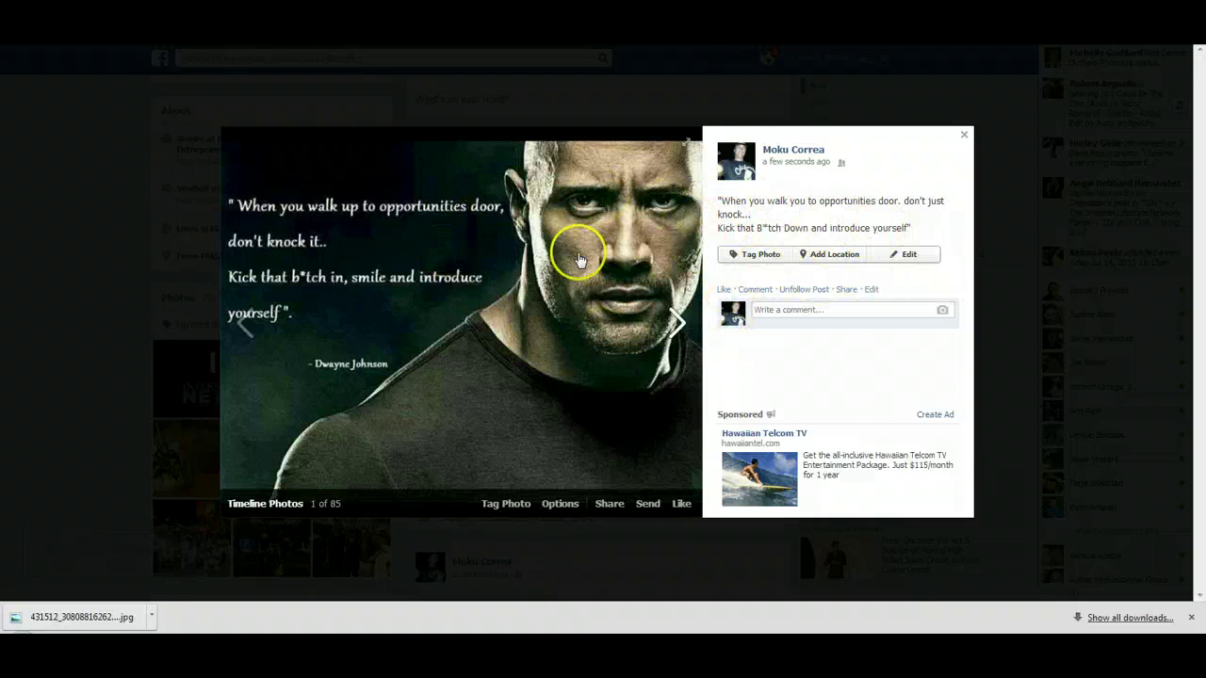
key("Escape")
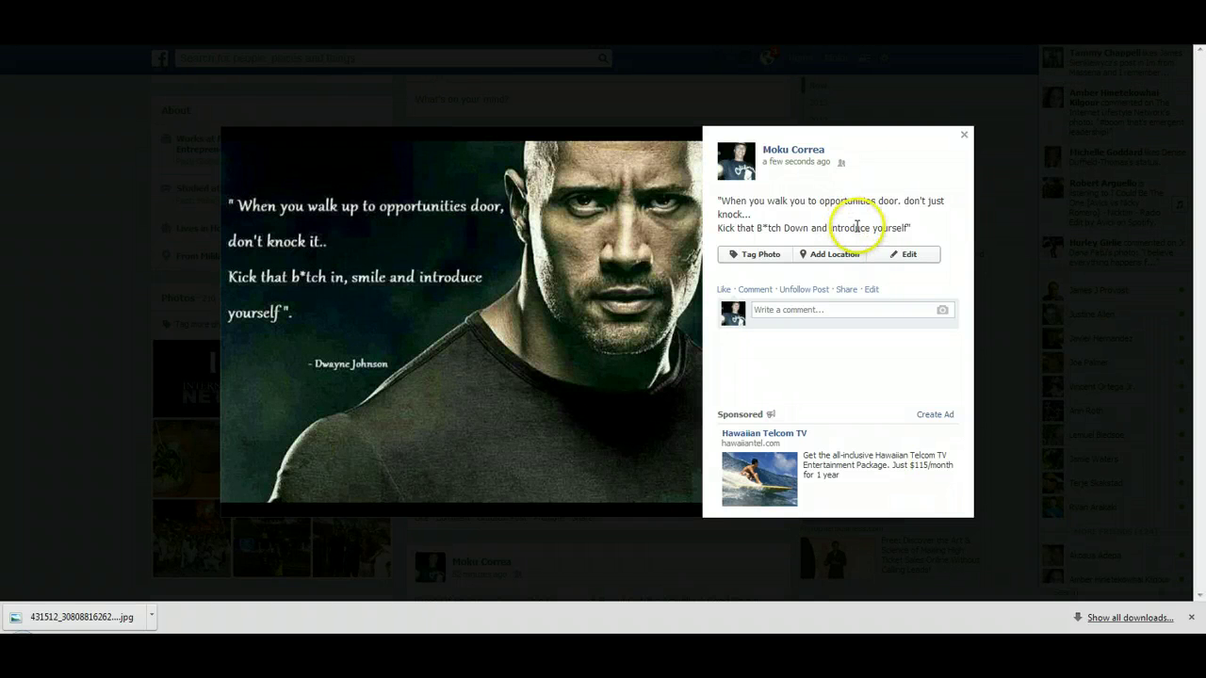
- Close the photo view and delete the published Dwayne Johnson quote photo from the timeline
left_click(964, 135)
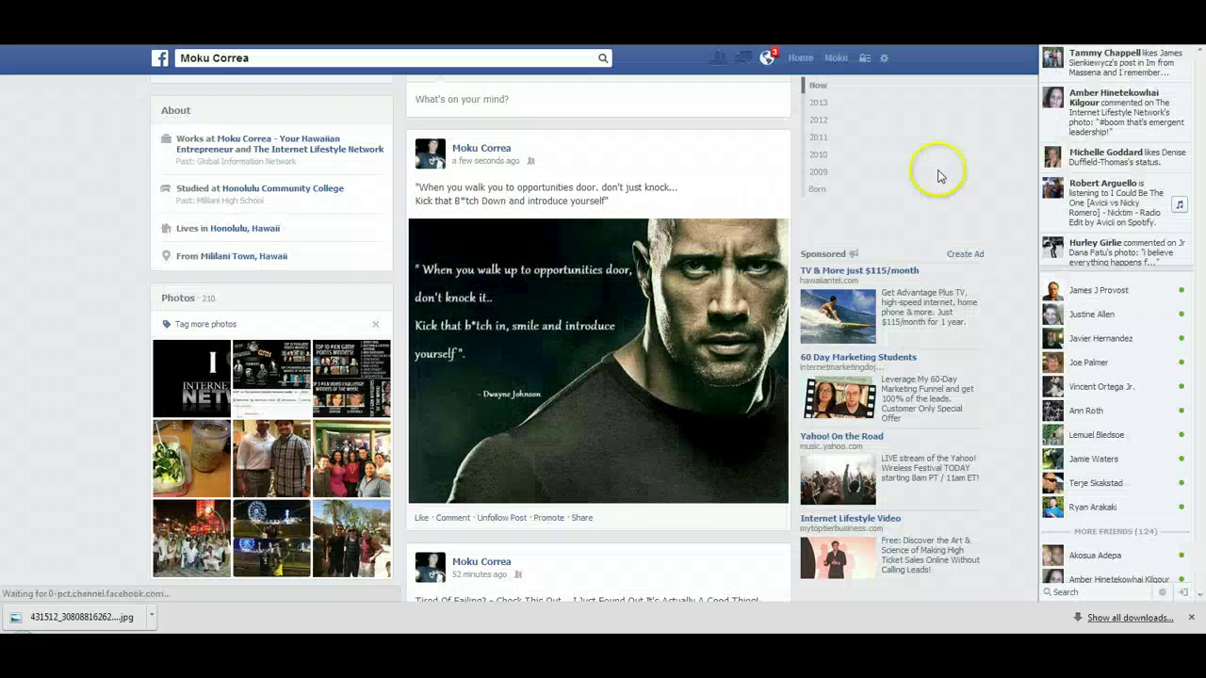
left_click(777, 144)
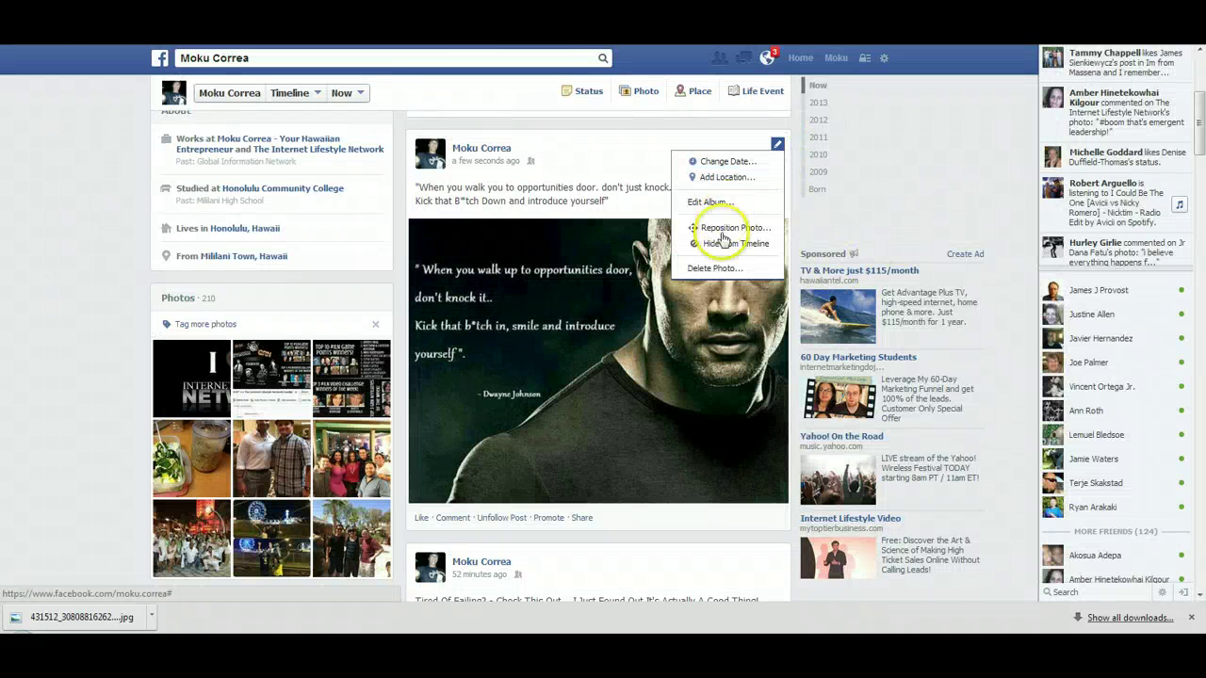
left_click(720, 268)
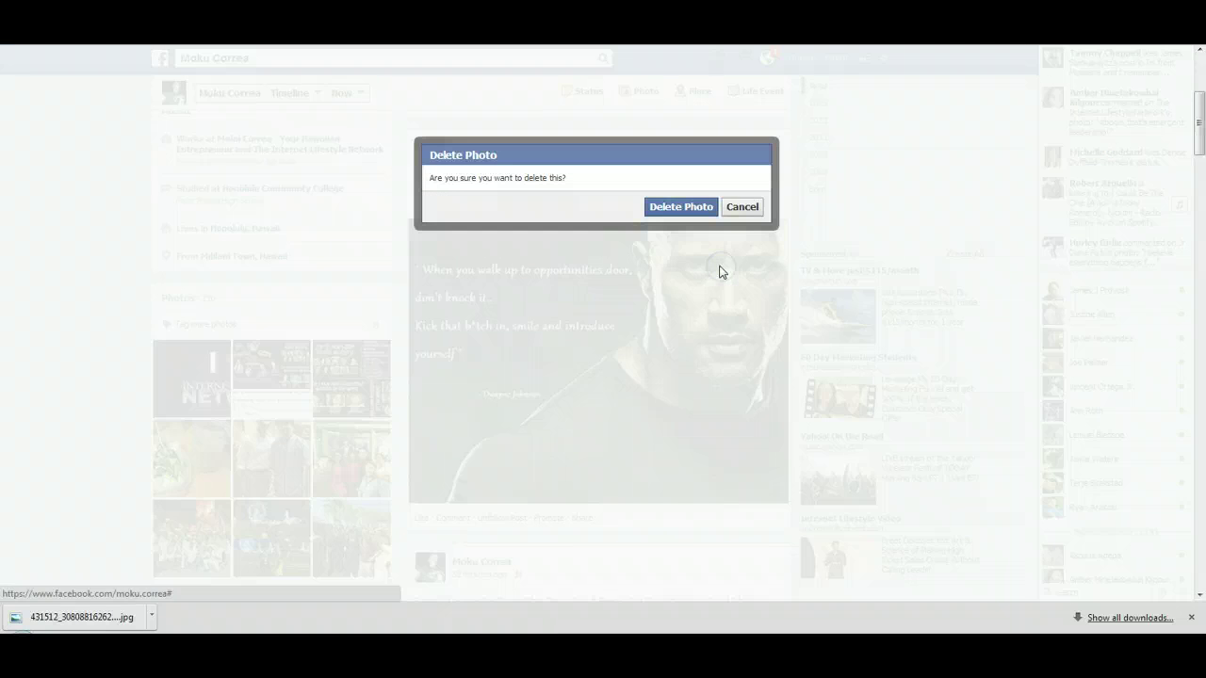
left_click(680, 206)
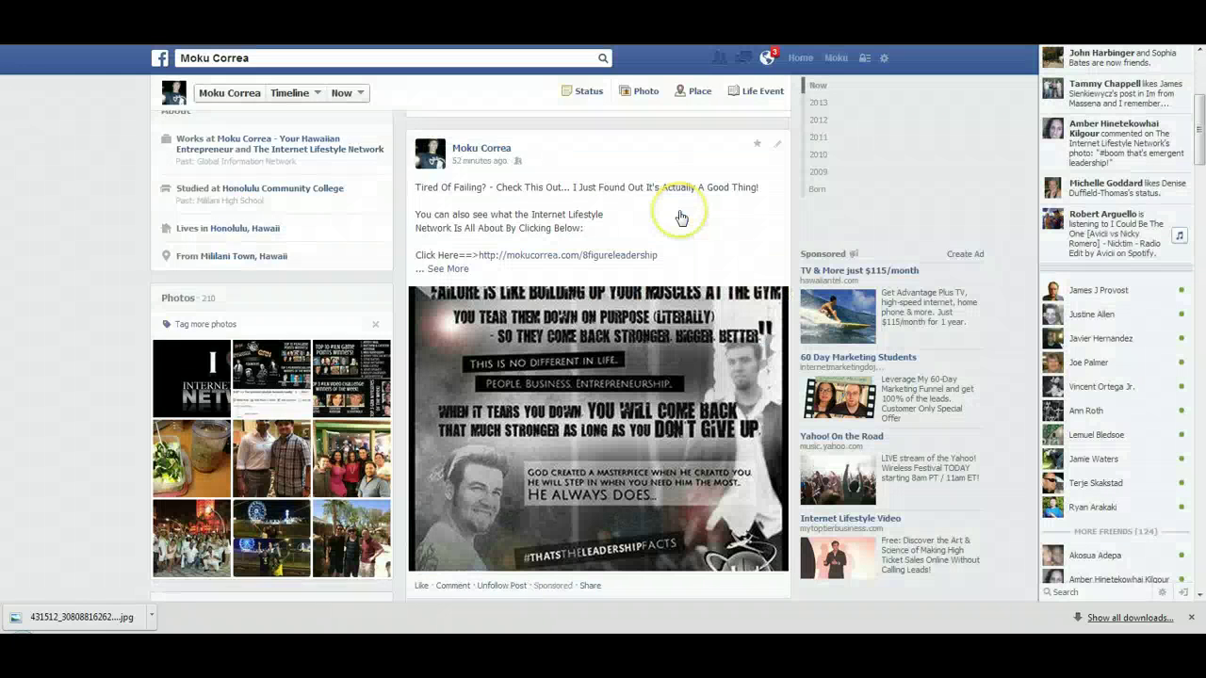
- Paste the copied "When you walk you to opportunities door" quote into a new status
scroll(626, 249, "up", 2)
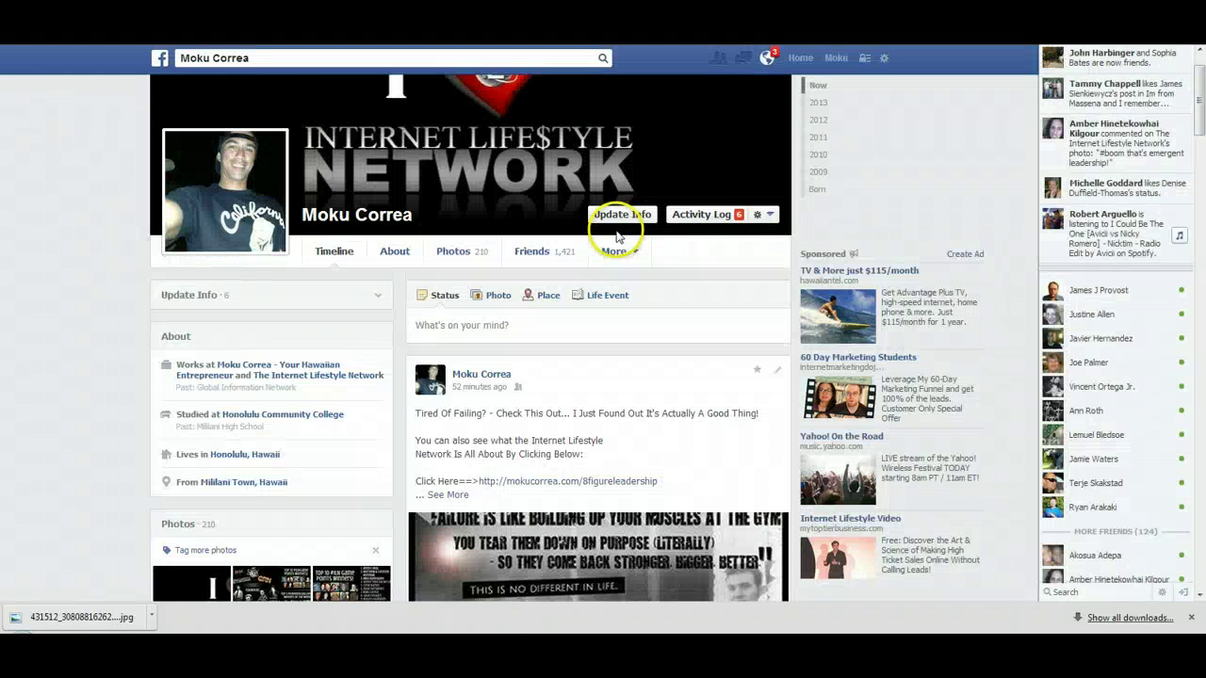
left_click(569, 323)
right_click(519, 333)
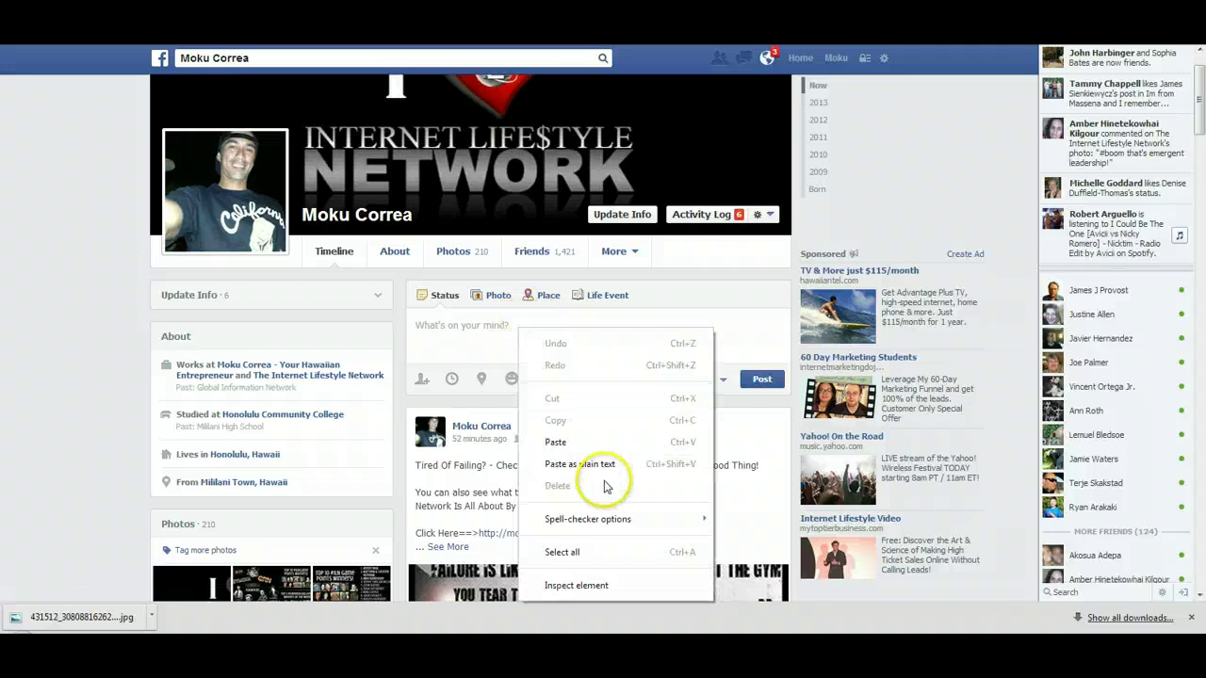
left_click(568, 439)
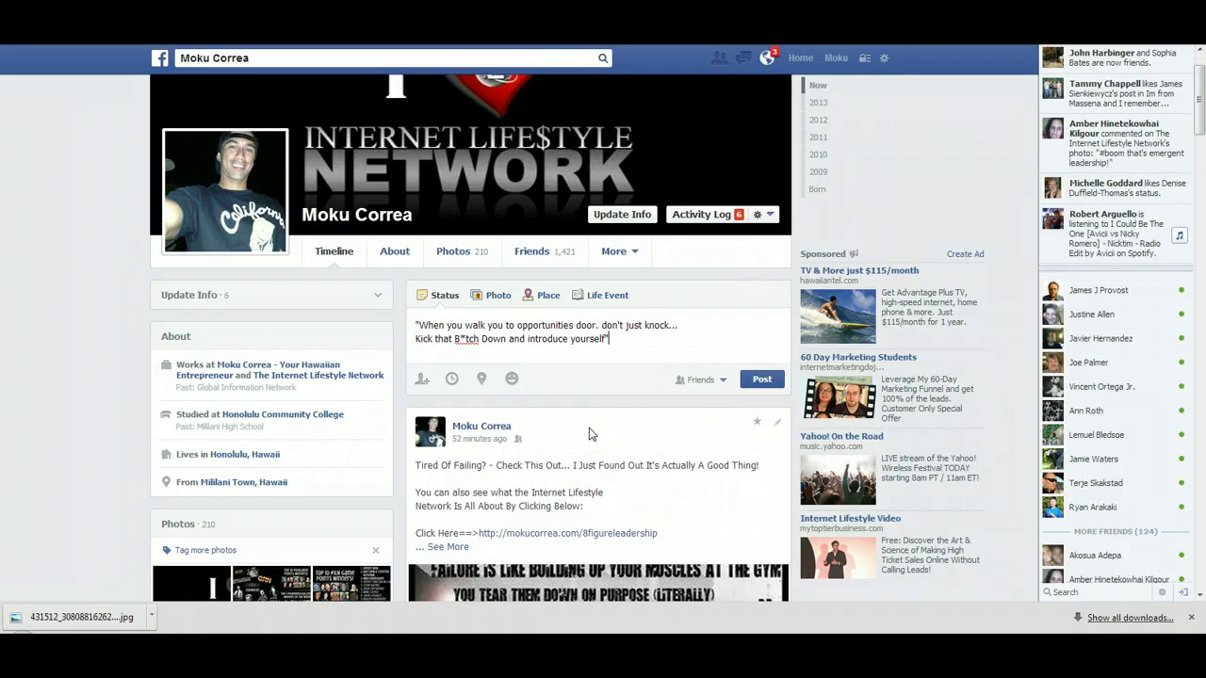
- Add a "sent from" line with the personal website address and a final line with a period, and remove the link preview
key("Return")
key("Return")
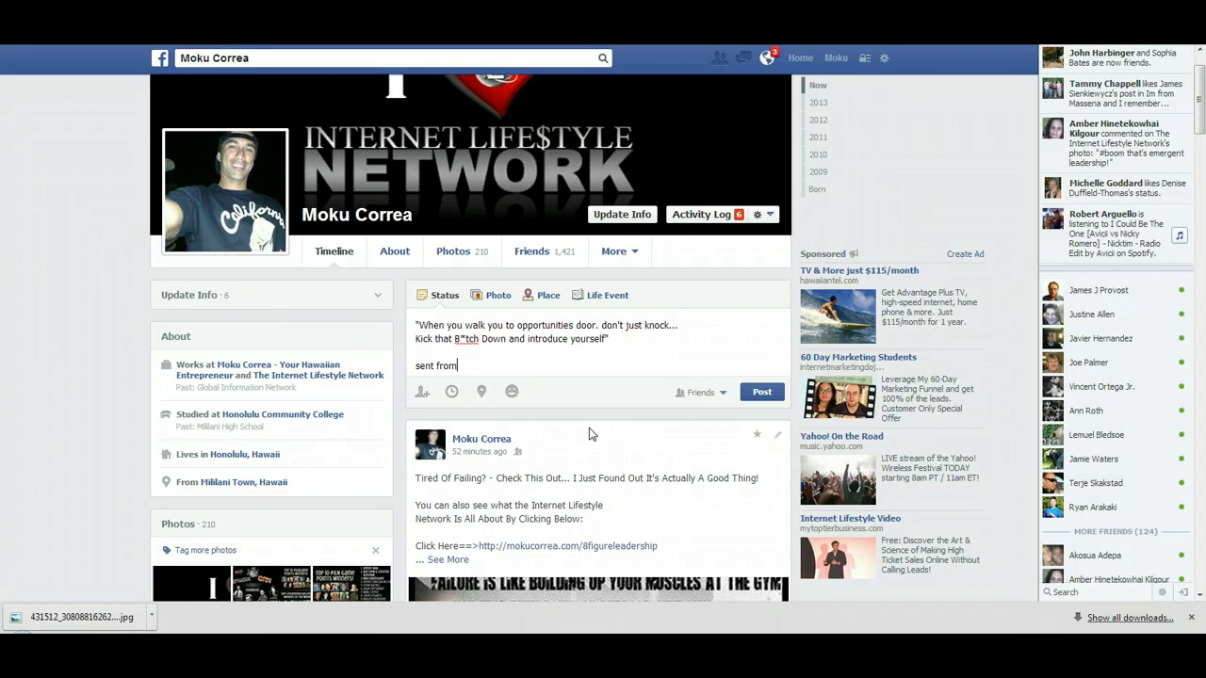
type("sent from http://mokucorrea.com")
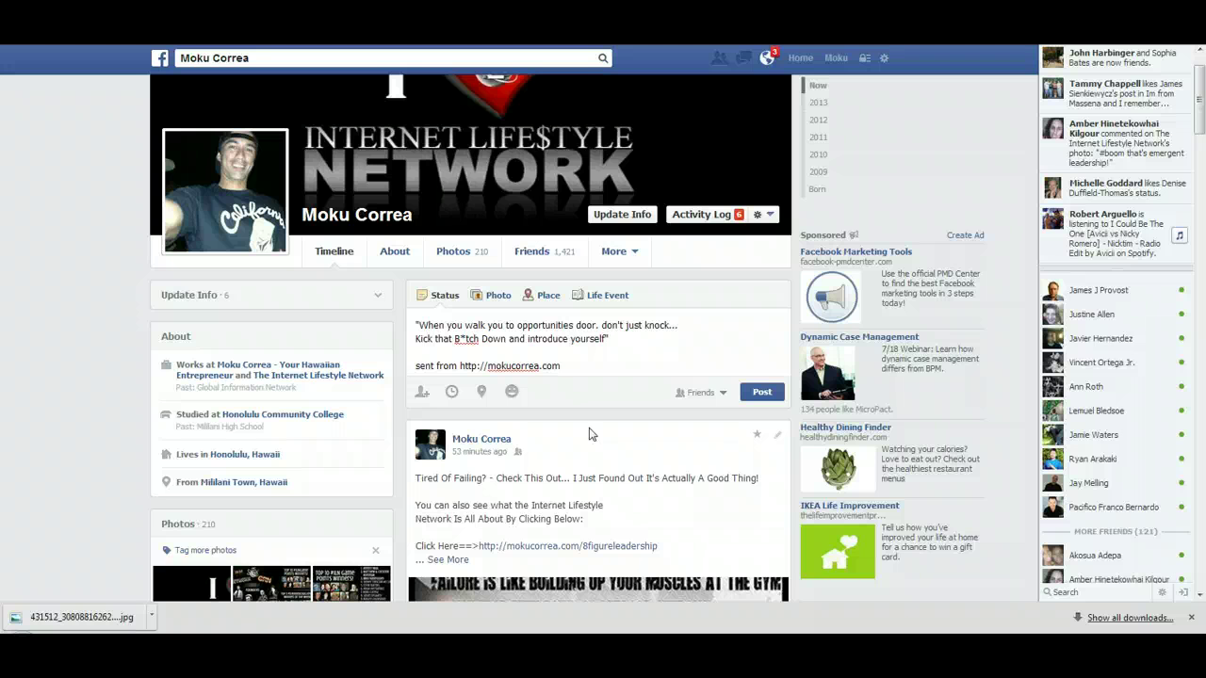
key("Return")
key("Return")
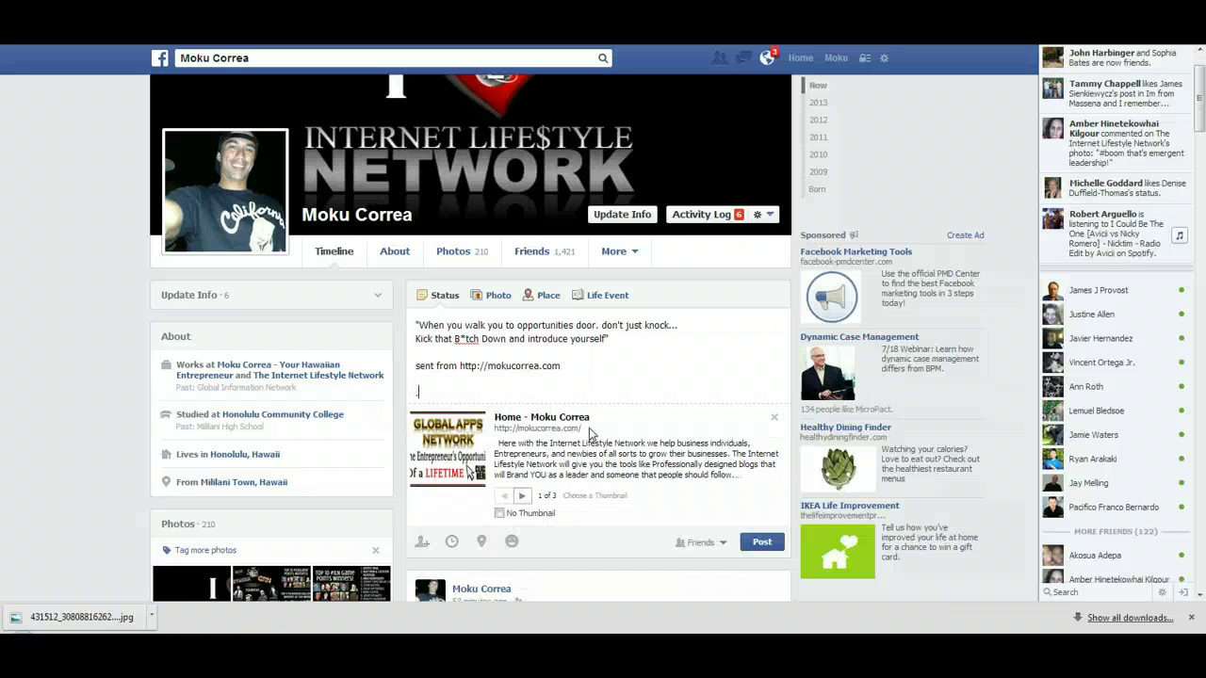
left_click(773, 418)
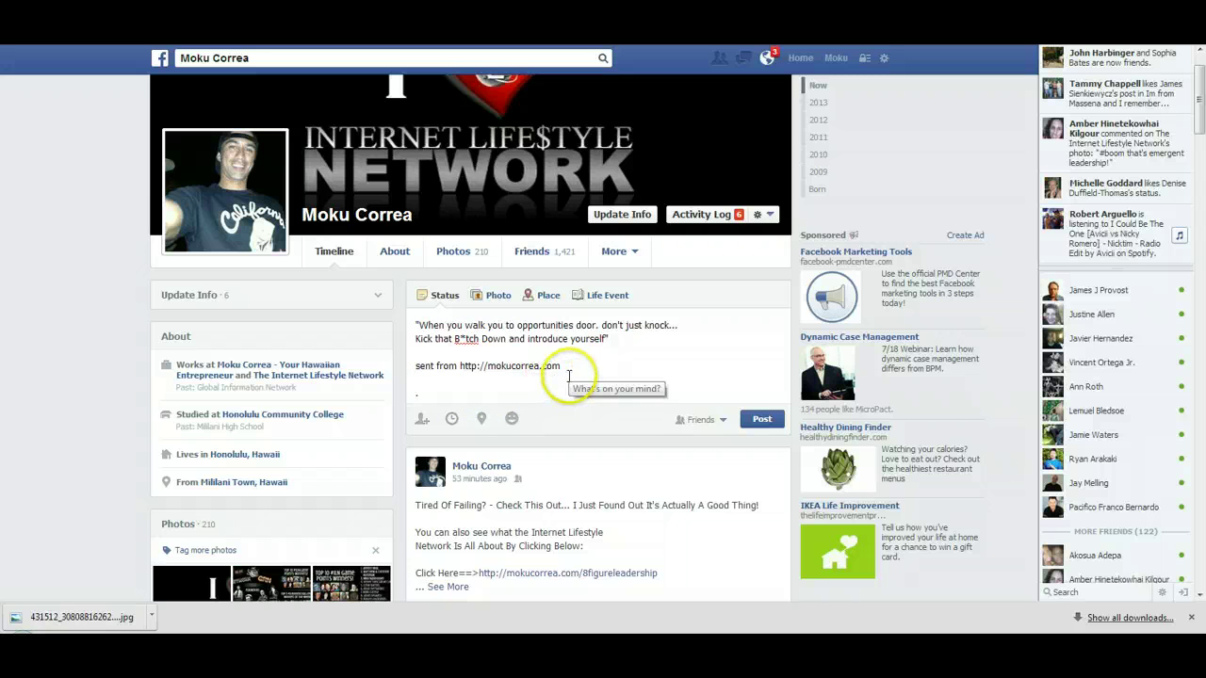
- Attach the downloaded Dwayne Johnson JPEG, whose file name starts with 431512, to the post
left_click(495, 300)
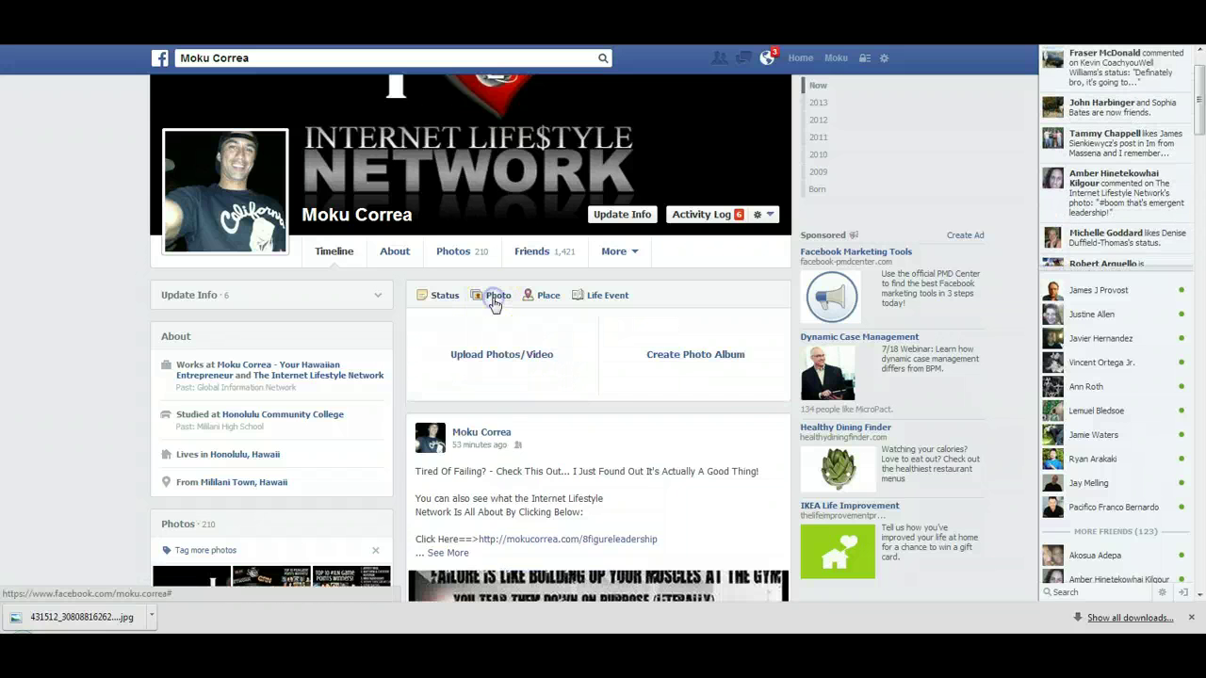
left_click(492, 356)
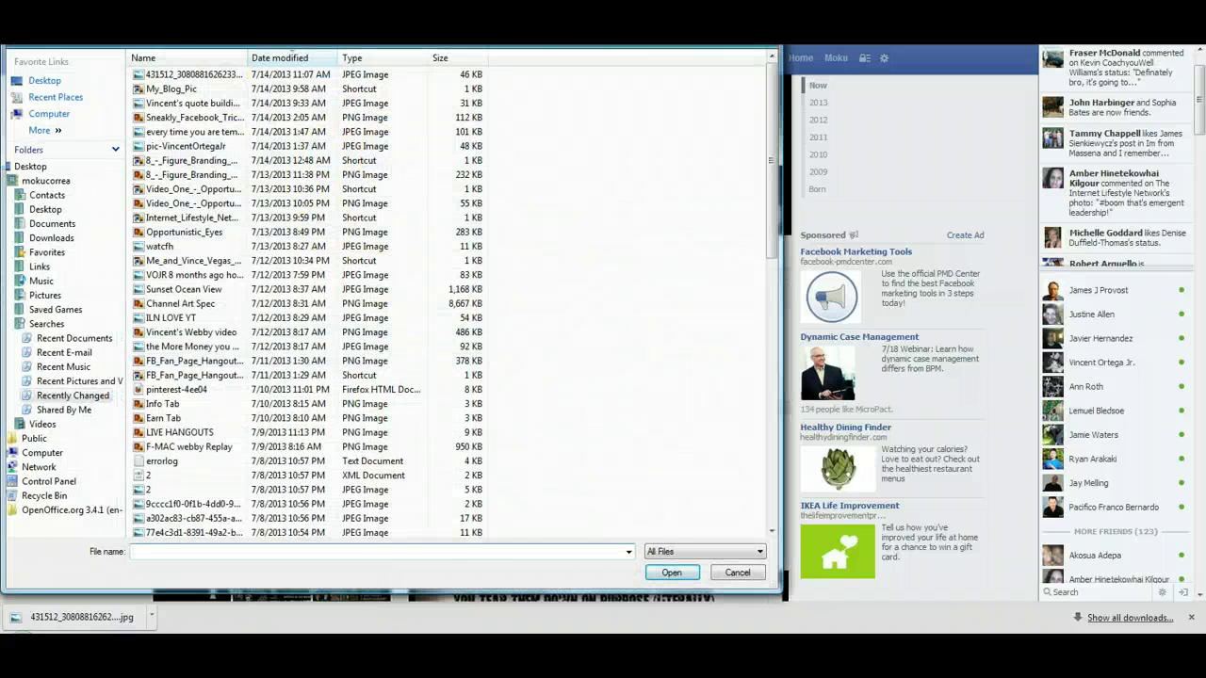
double_click(175, 75)
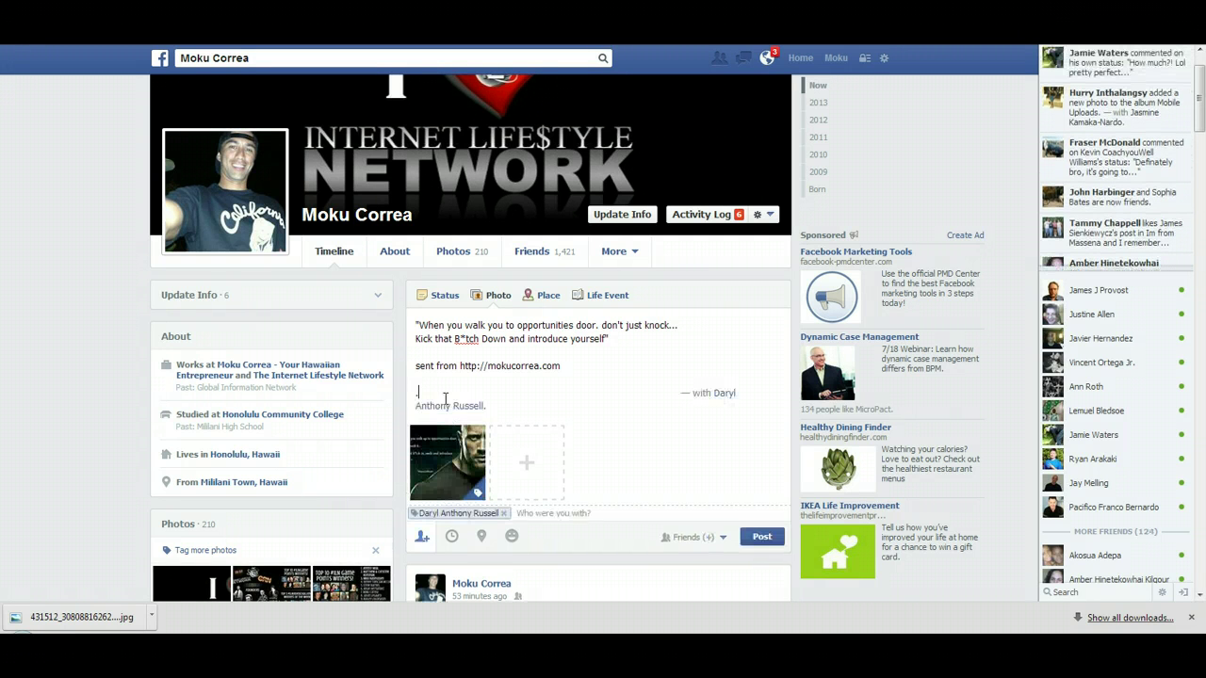
- Remove the tagged friend from the post and publish it
left_click(454, 407)
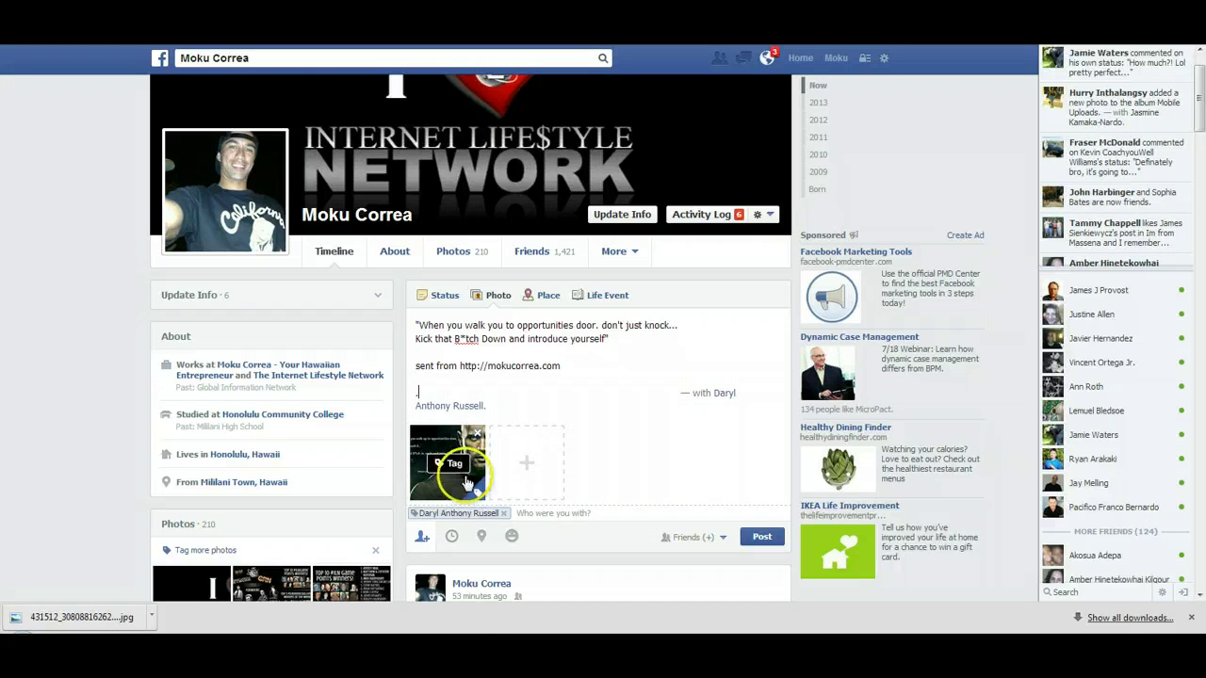
left_click(500, 506)
left_click(503, 512)
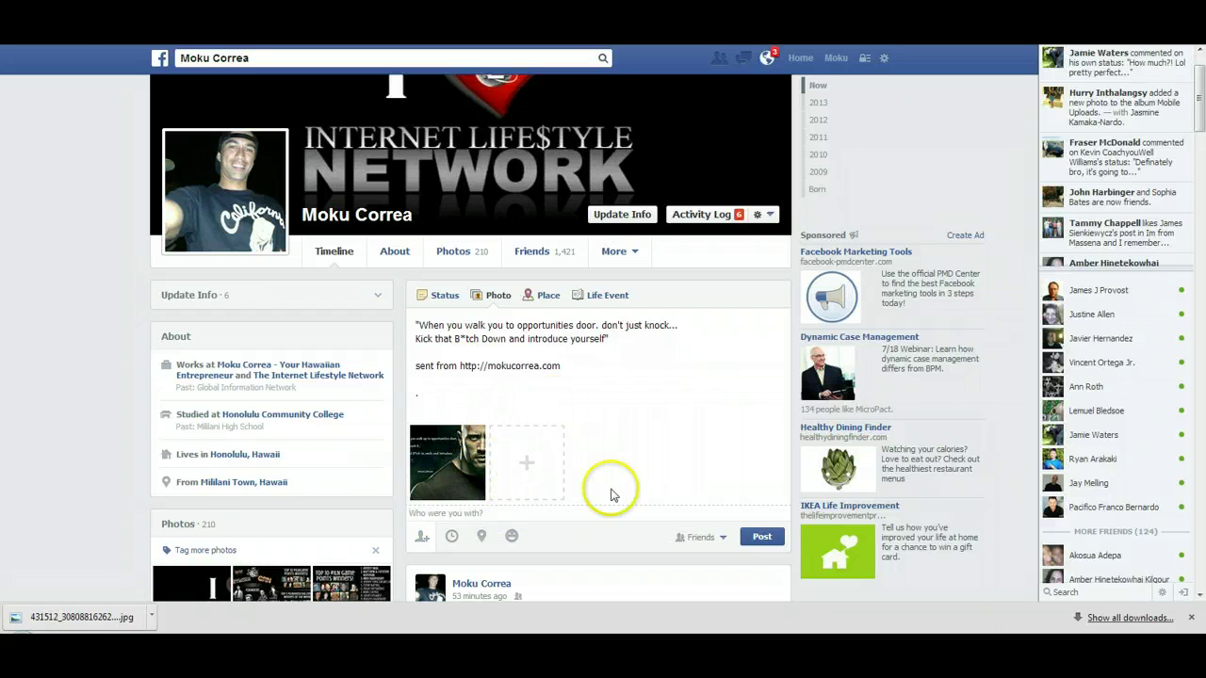
left_click(760, 537)
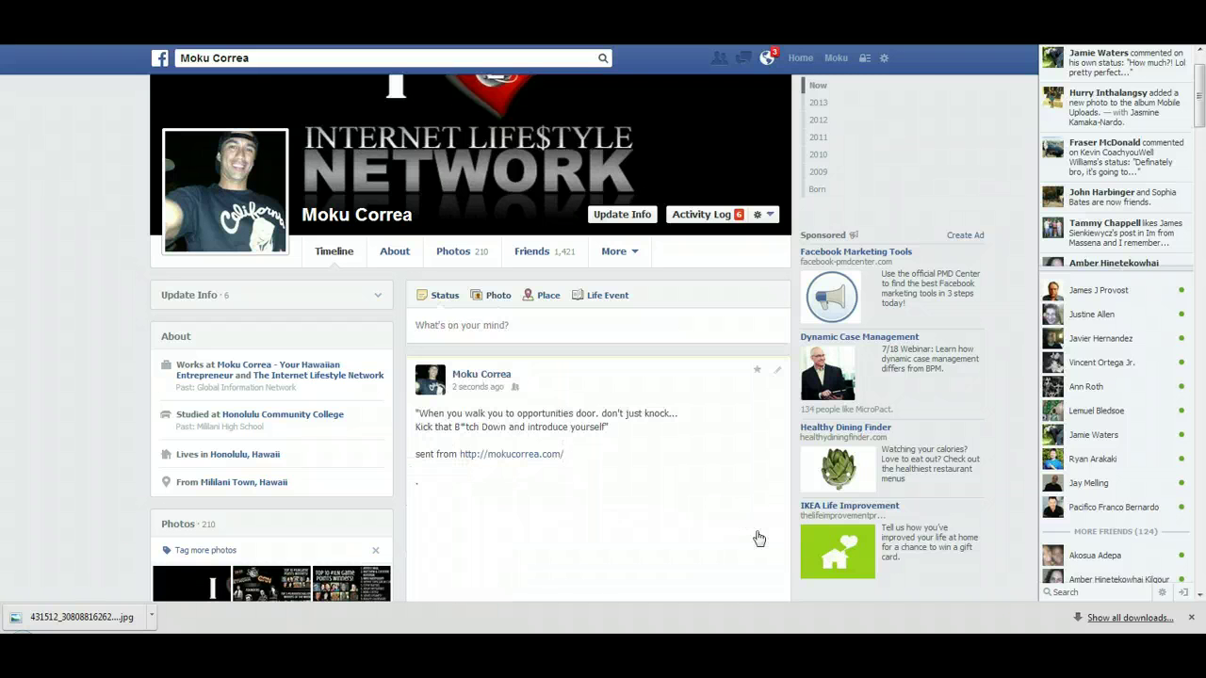
- Open the published photo, check its caption, follow the website link to test it, and return to the timeline
scroll(668, 397, "down", 3)
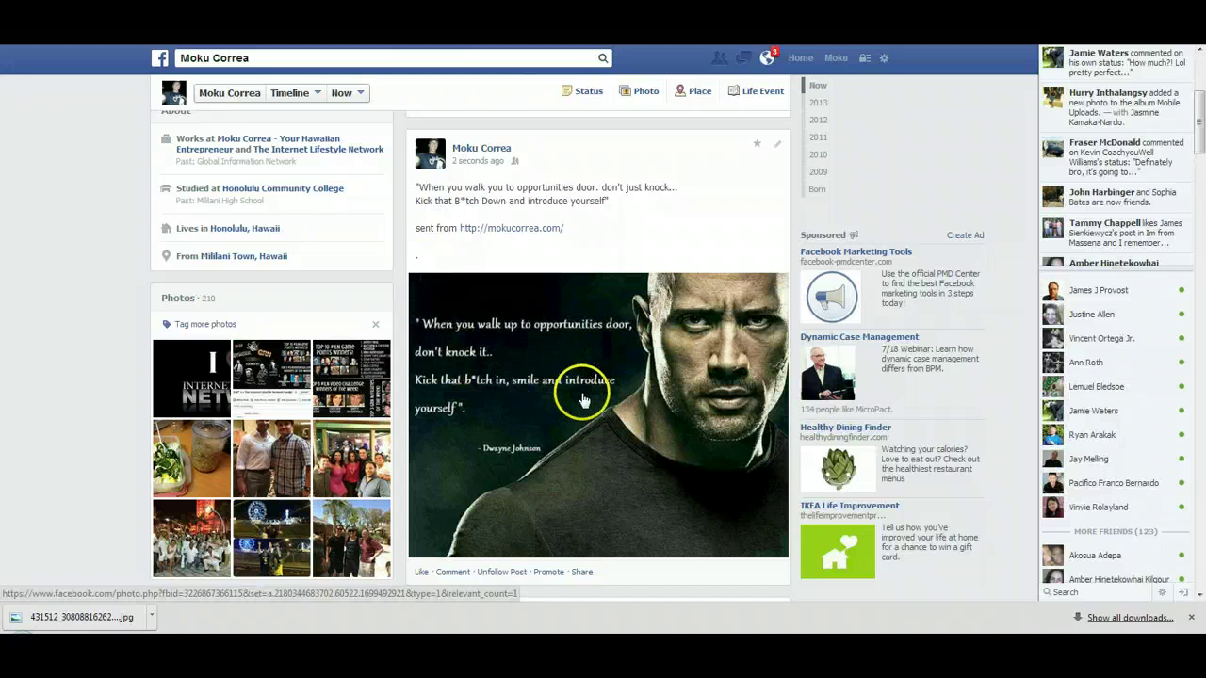
left_click(581, 441)
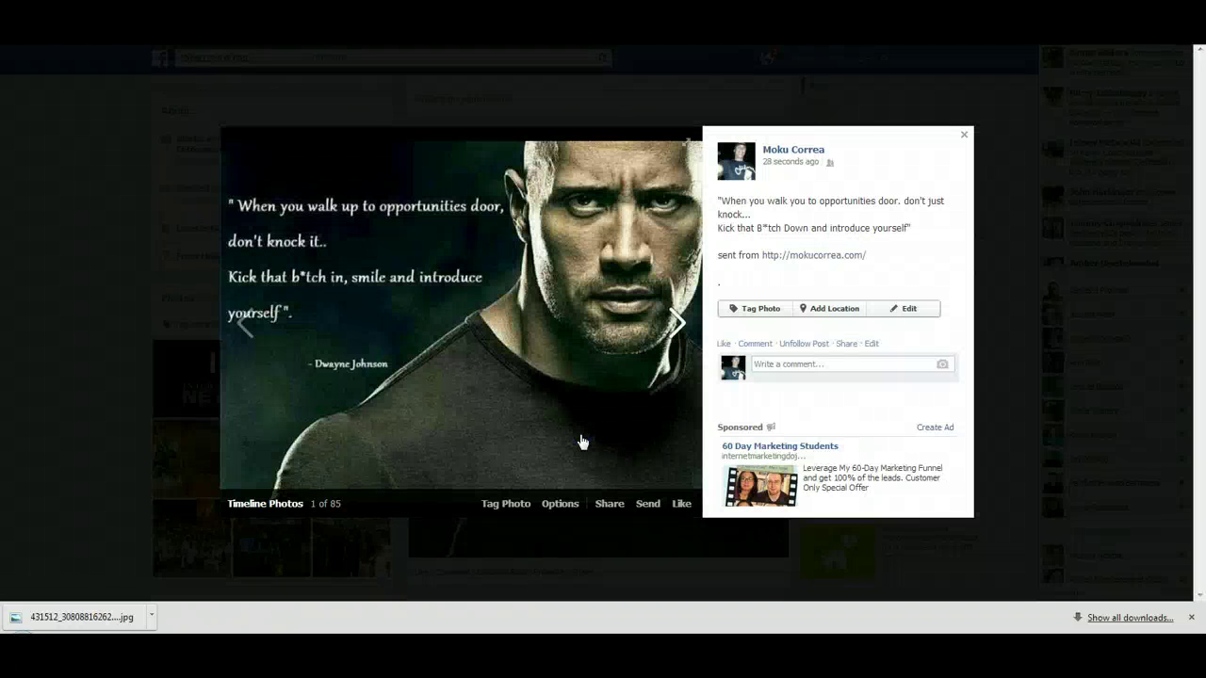
left_click(742, 199)
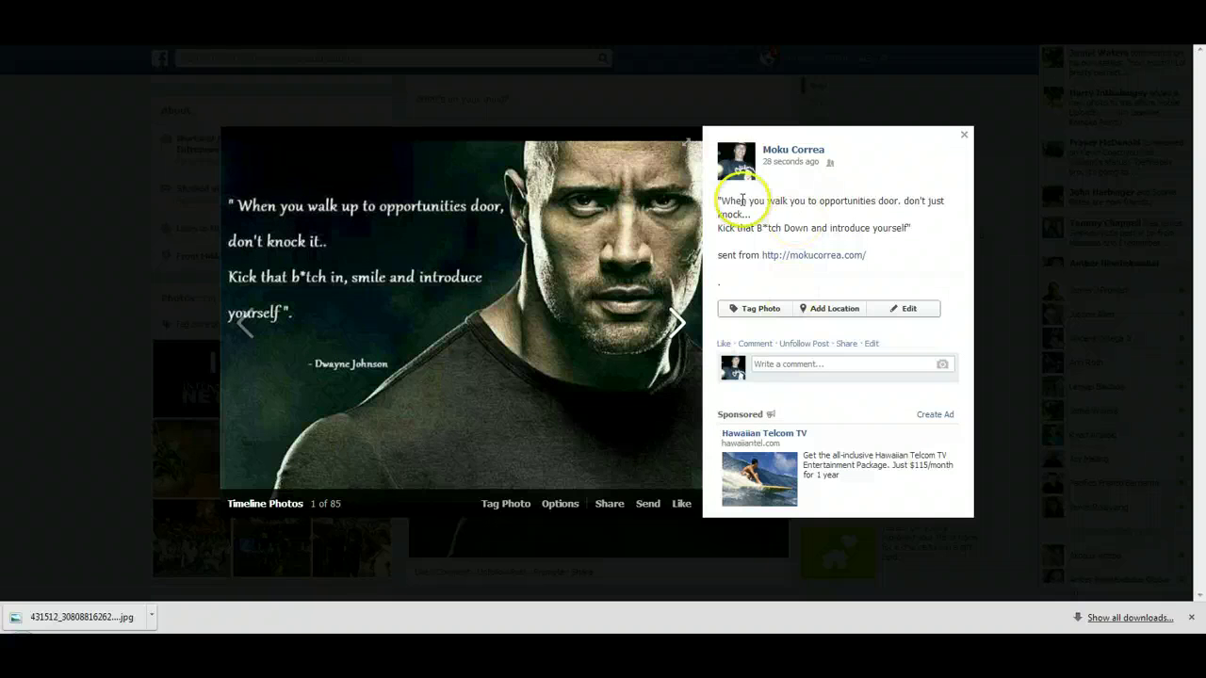
left_click(816, 257)
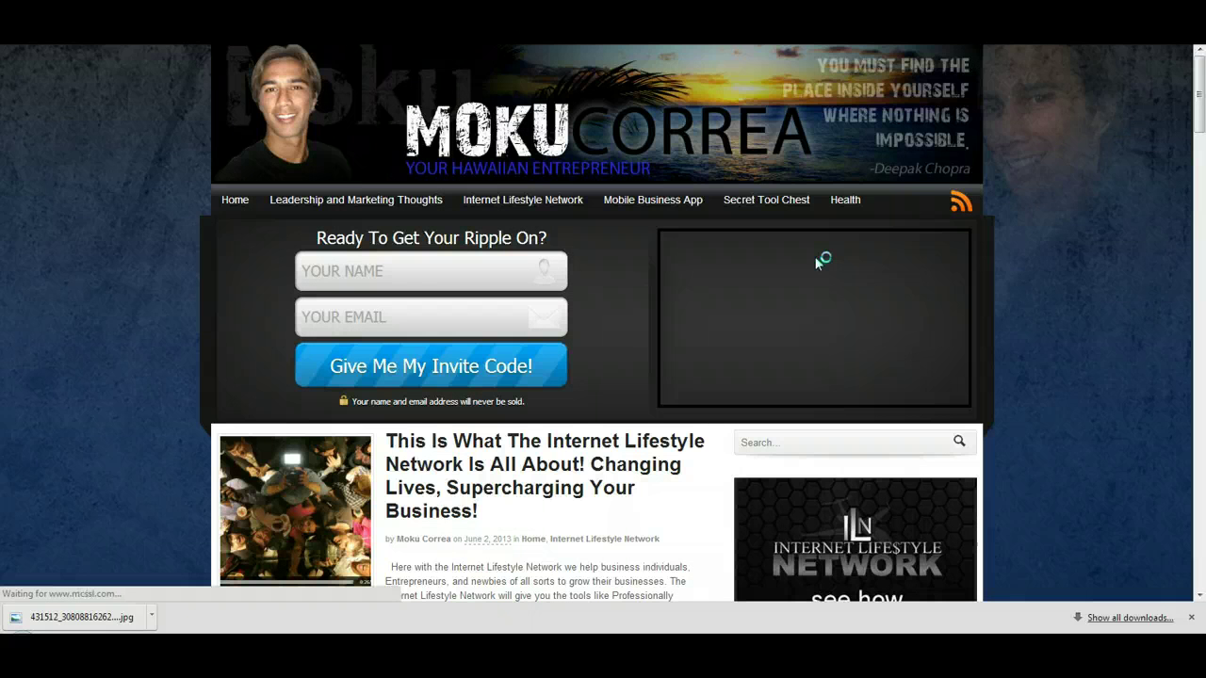
left_click(810, 254)
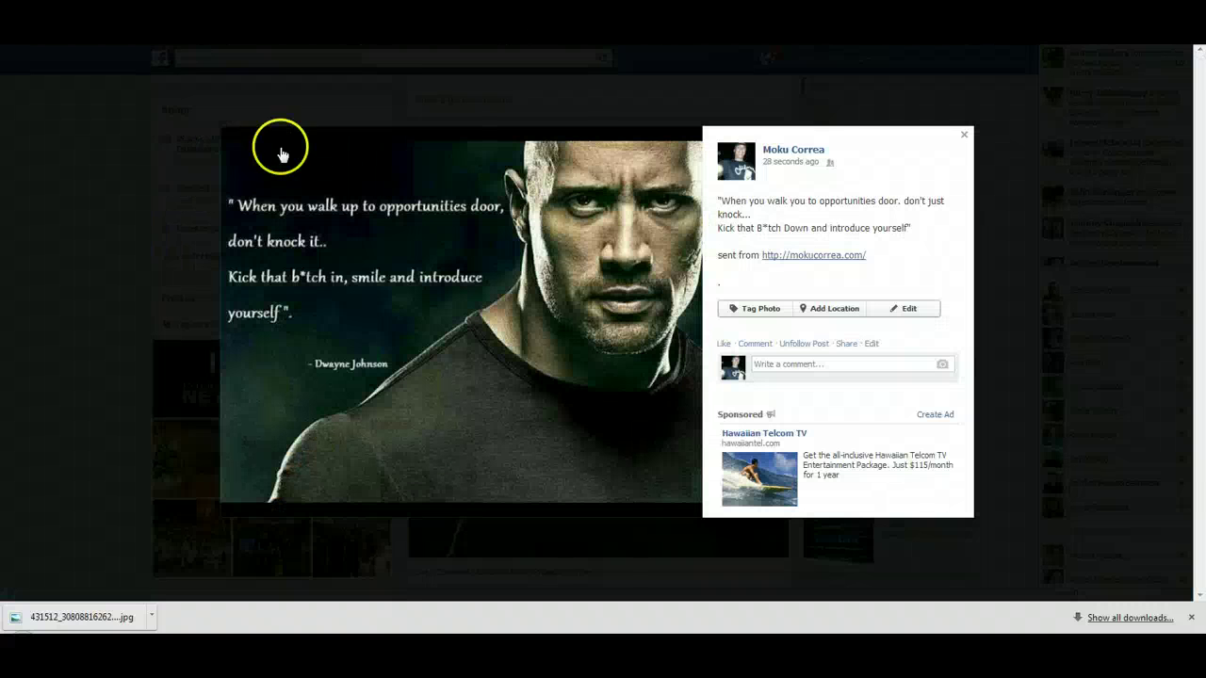
left_click(965, 141)
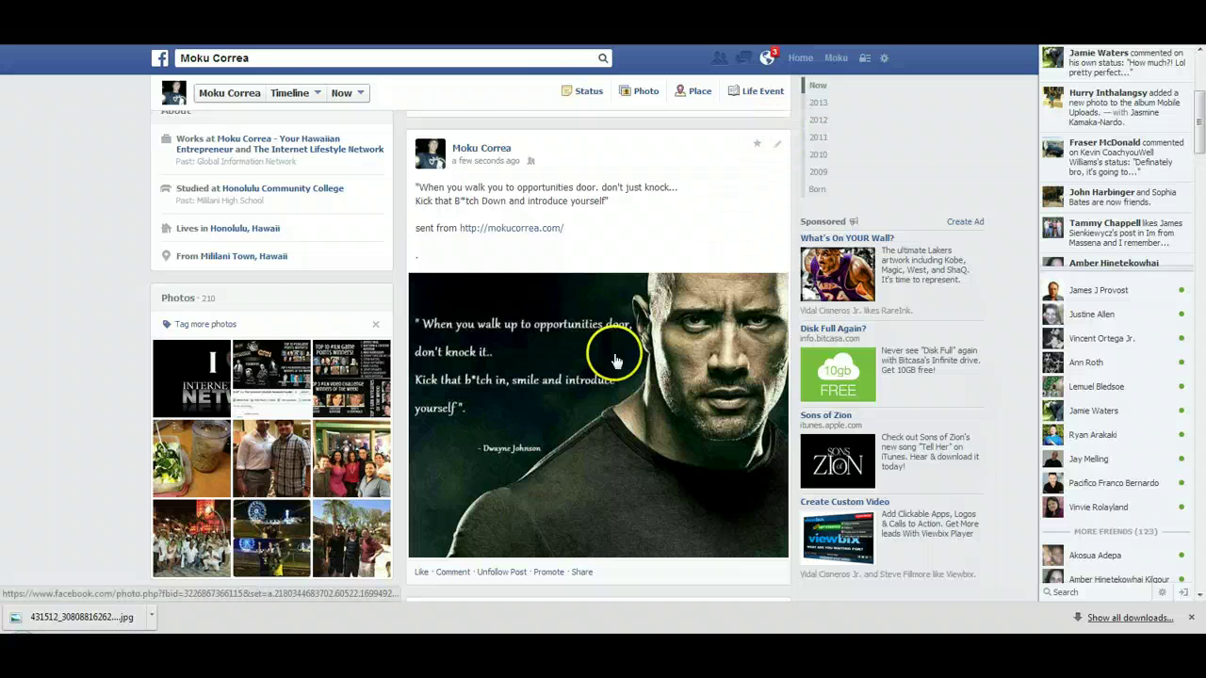
- Show the edit and removal options of the new quote post and dismiss the incoming chat window
scroll(614, 353, "down", 10)
scroll(613, 354, "up", 10)
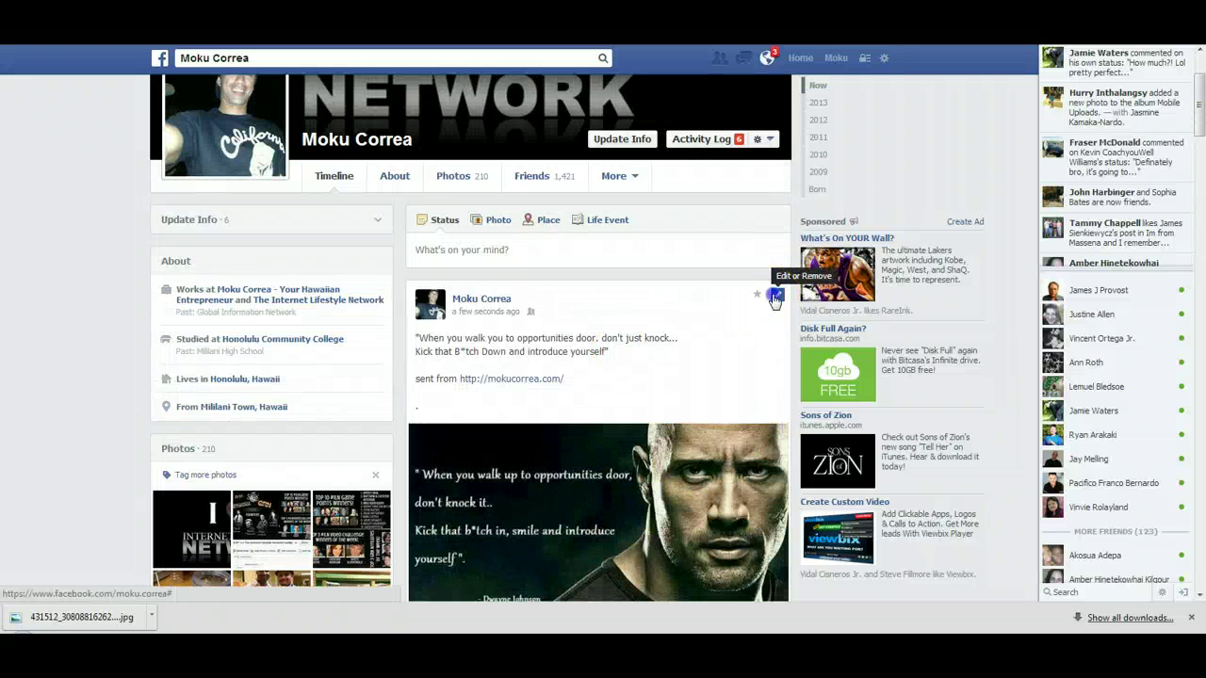
left_click(774, 296)
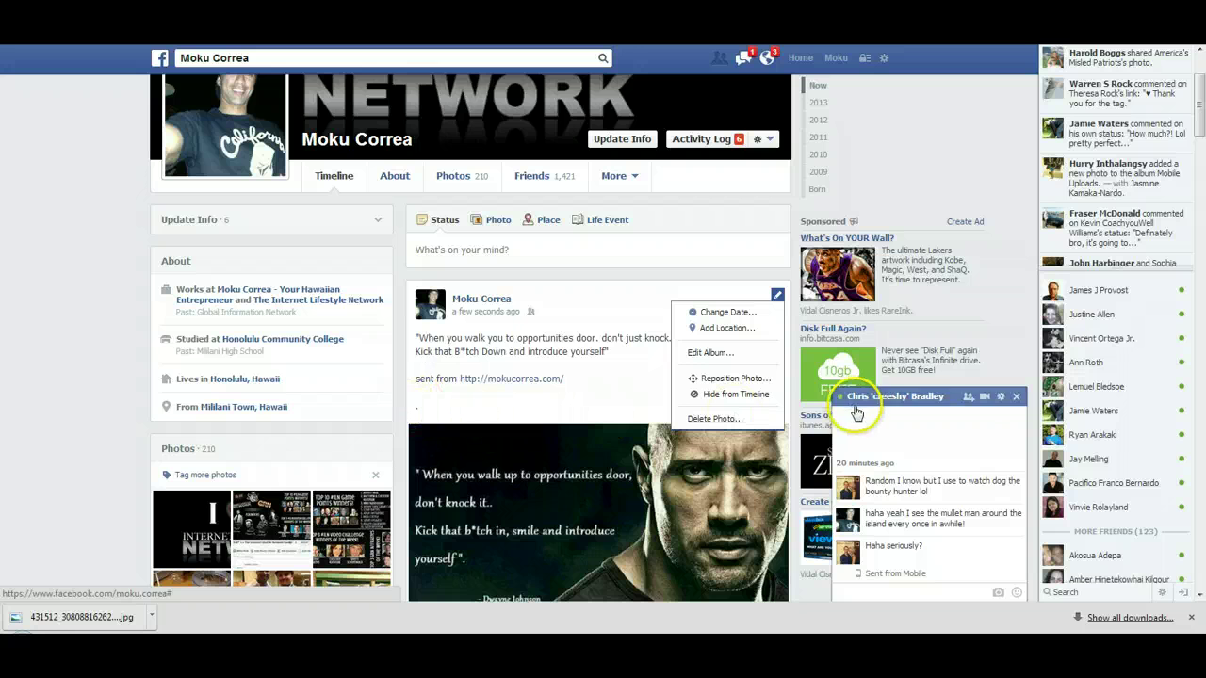
left_click(1015, 396)
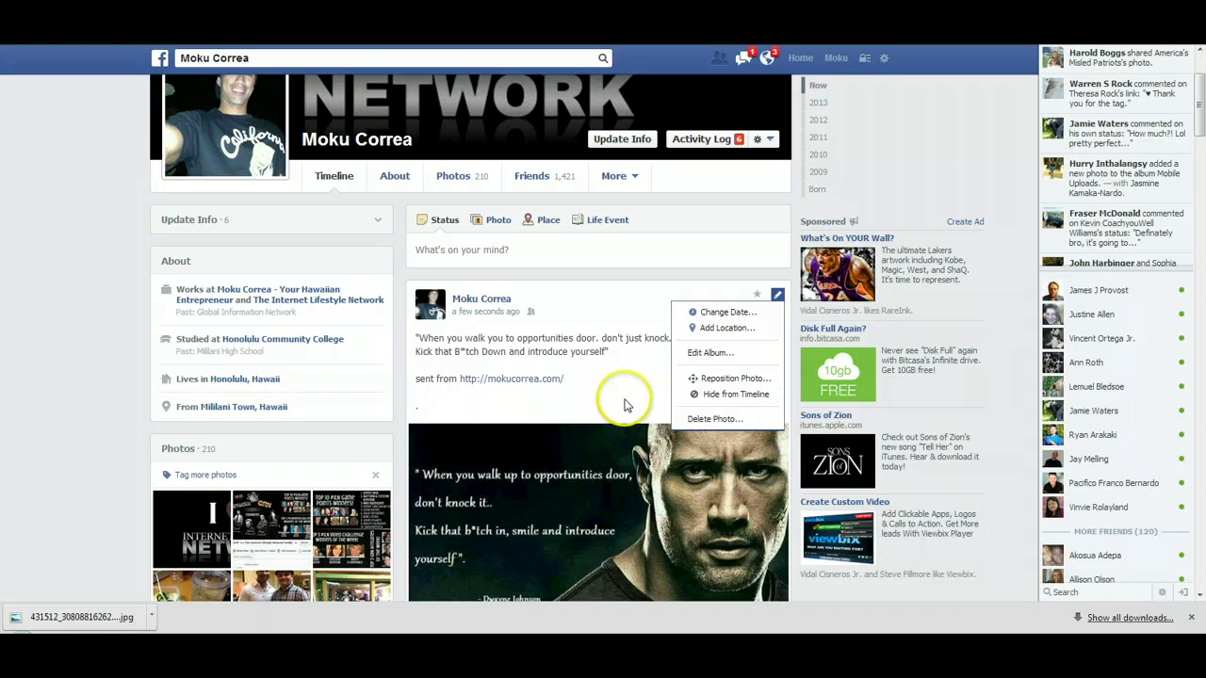